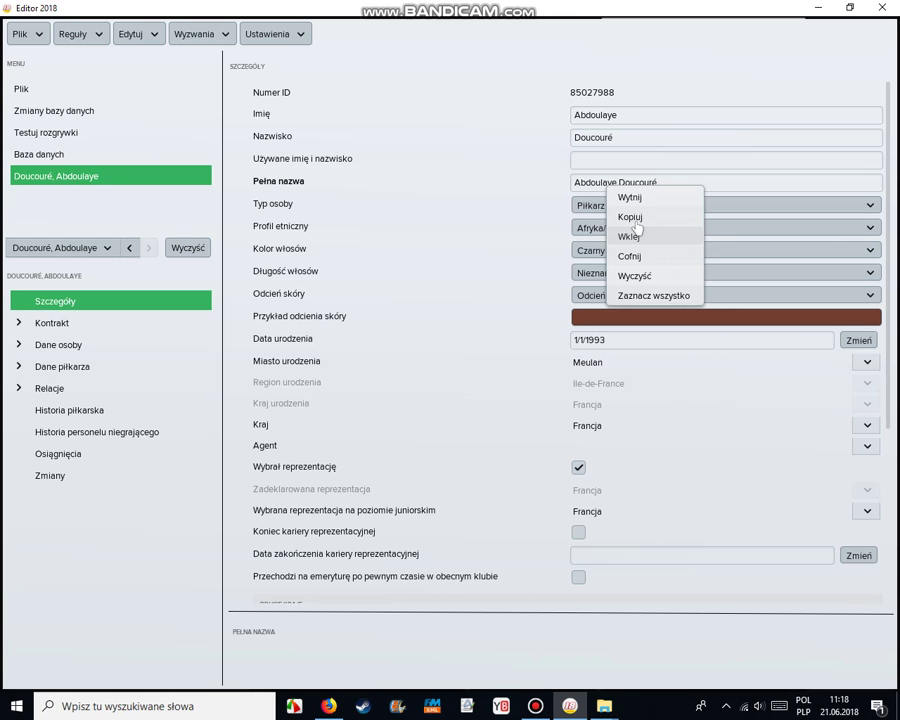
Copy the player's full name from the Editor and switch to Firefox to paste it into the new player entry's title.
click(633, 217)
click(818, 8)
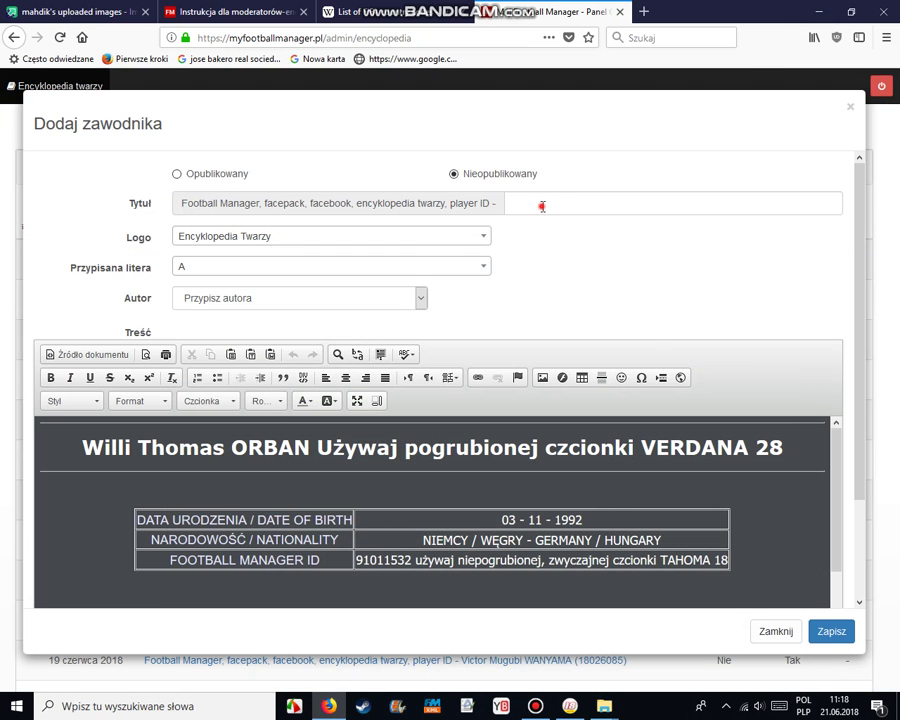
right_click(541, 206)
click(603, 263)
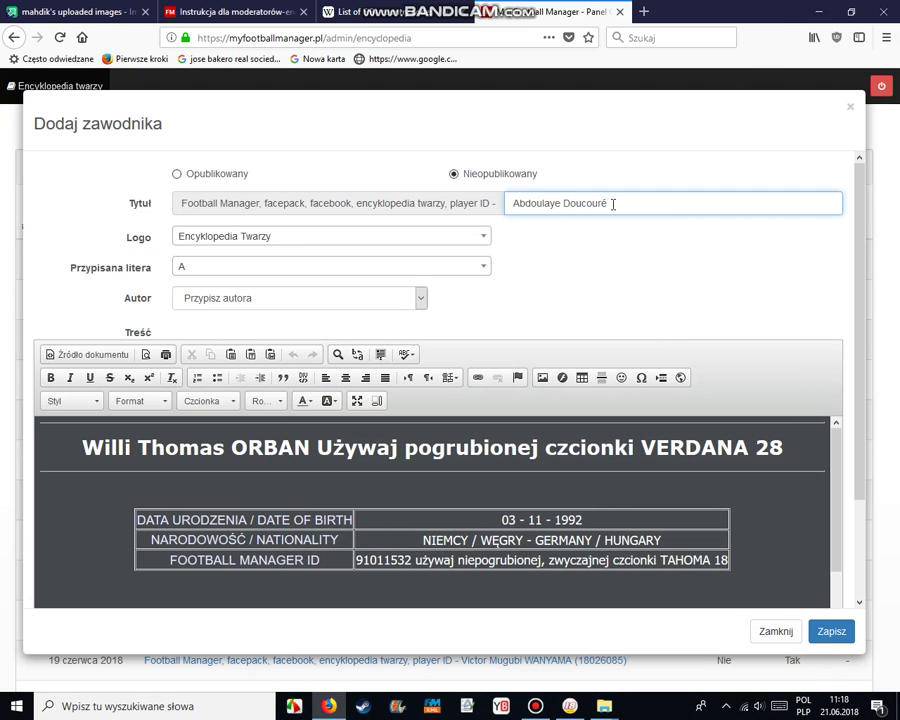
Change the surname in the title to uppercase DOUCOURÉ, copying the É from the moderator instructions' list of diacritic capitals.
drag(613, 204, 569, 204)
click(250, 12)
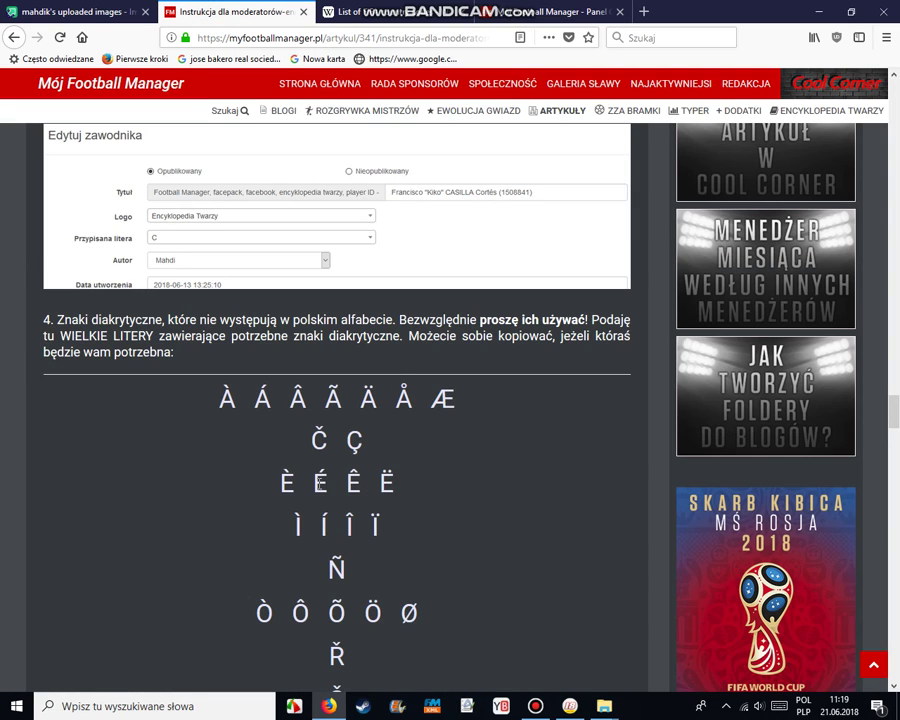
double_click(322, 483)
right_click(348, 424)
click(356, 432)
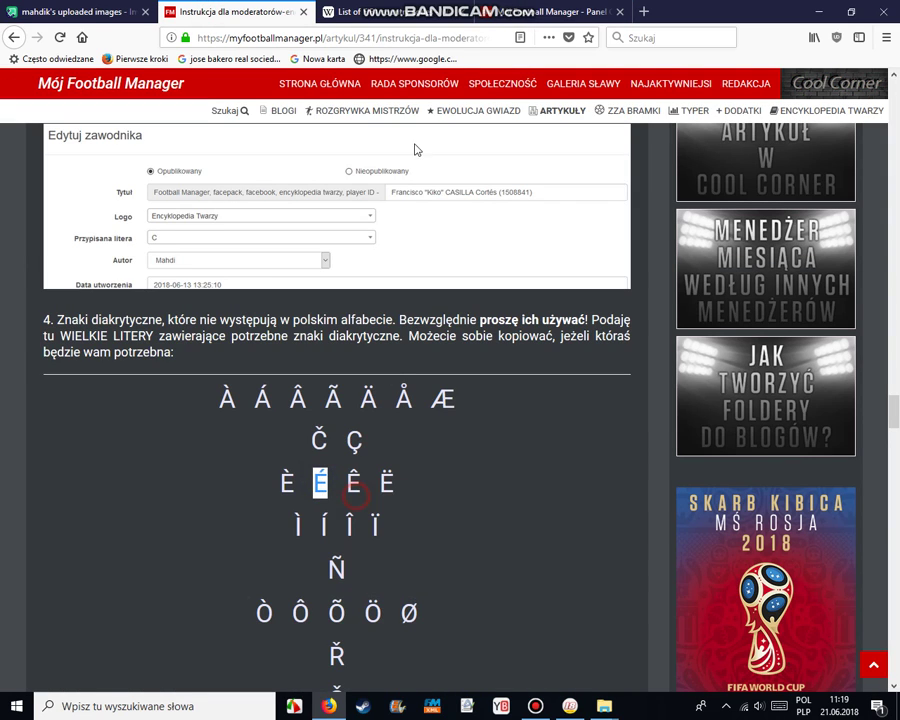
key(ctrl+Tab)
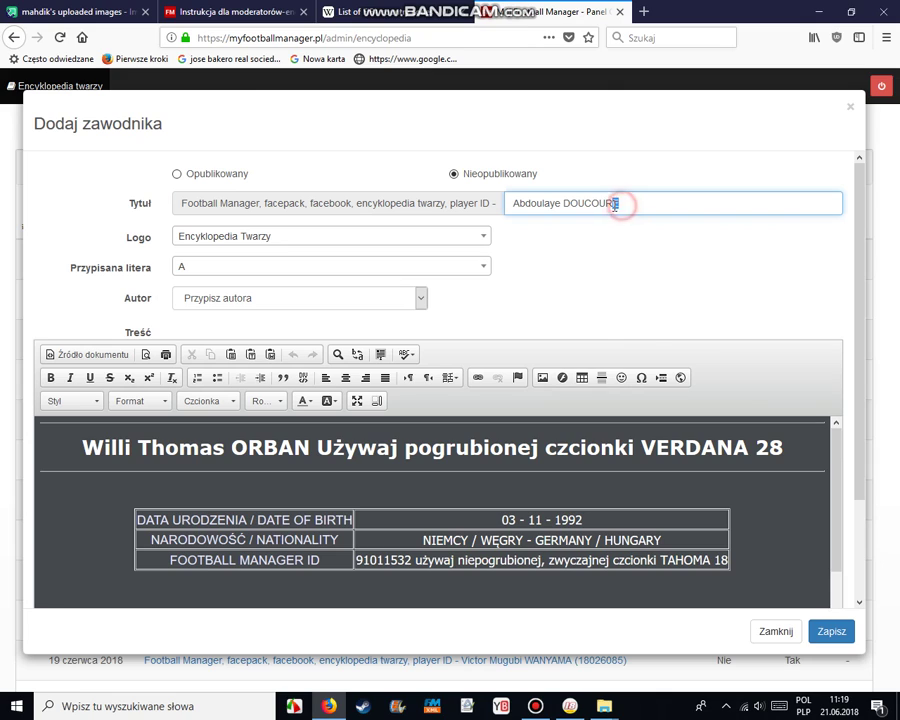
right_click(622, 203)
click(645, 261)
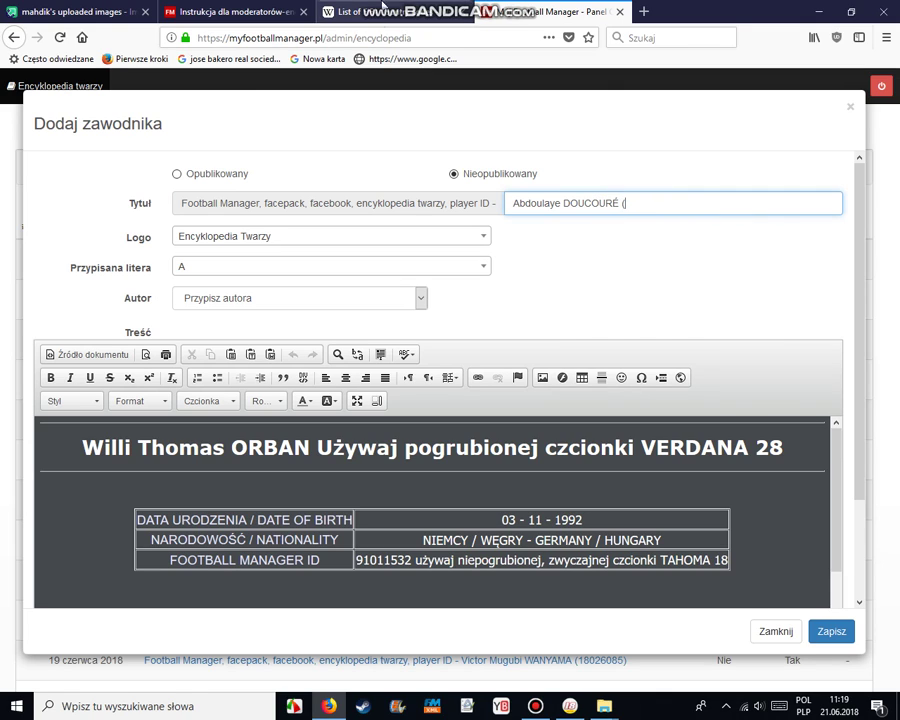
Append the player's ID number, as given in the Editor, in parentheses after the name in the title.
click(570, 706)
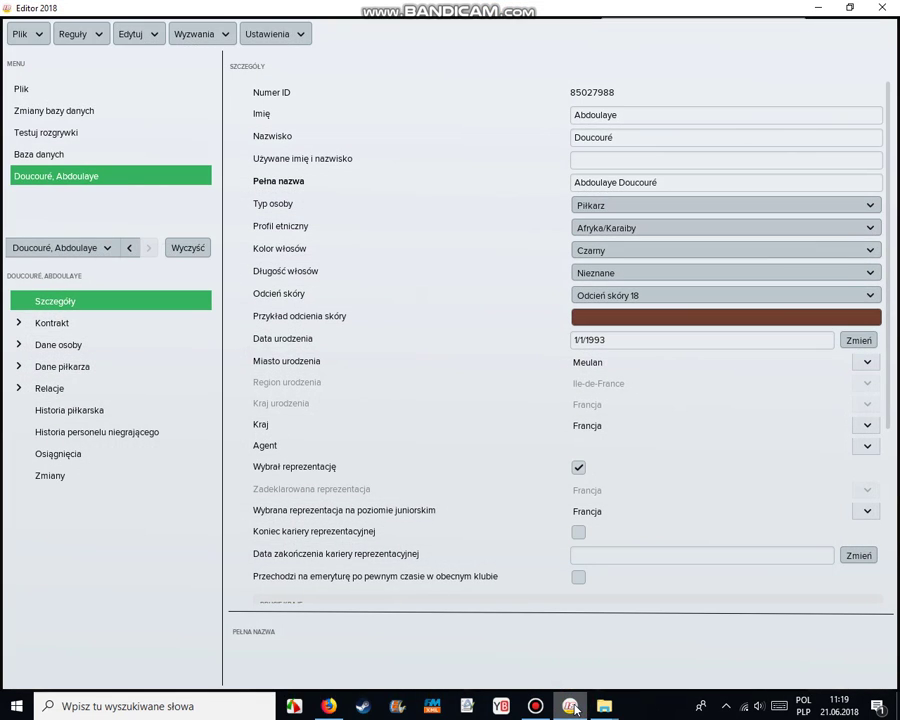
key(alt+Tab)
text(()
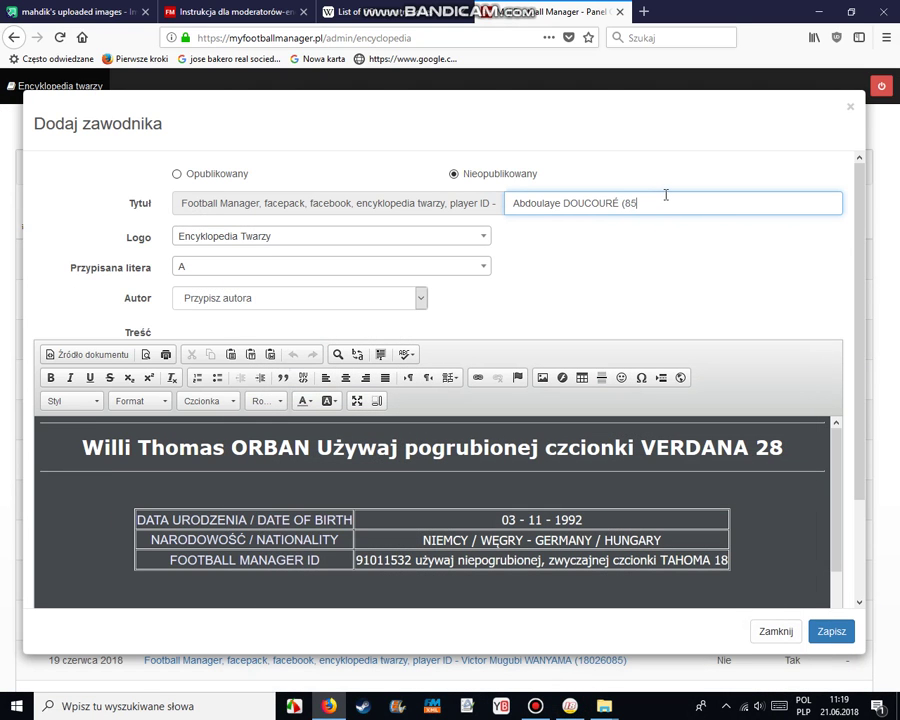
click(569, 706)
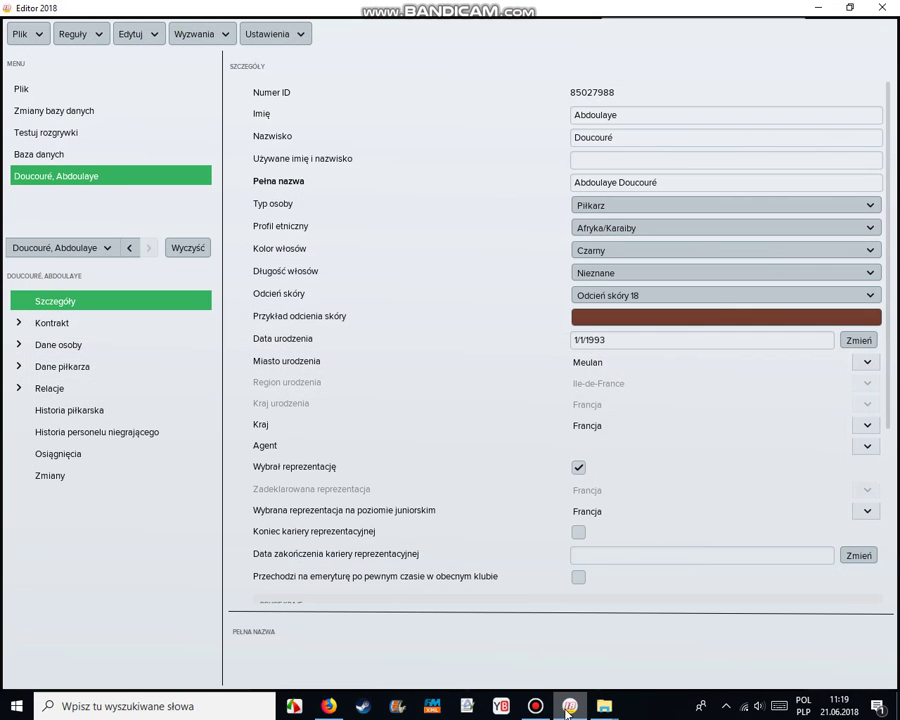
click(567, 706)
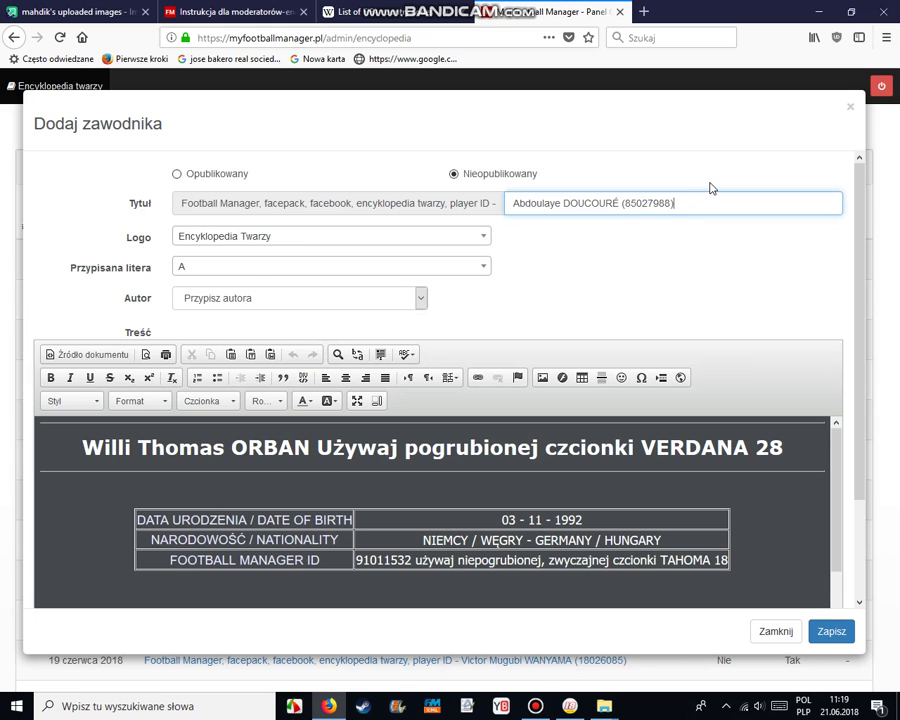
Set the entry's assigned letter to D and its author to grinch123.
click(242, 268)
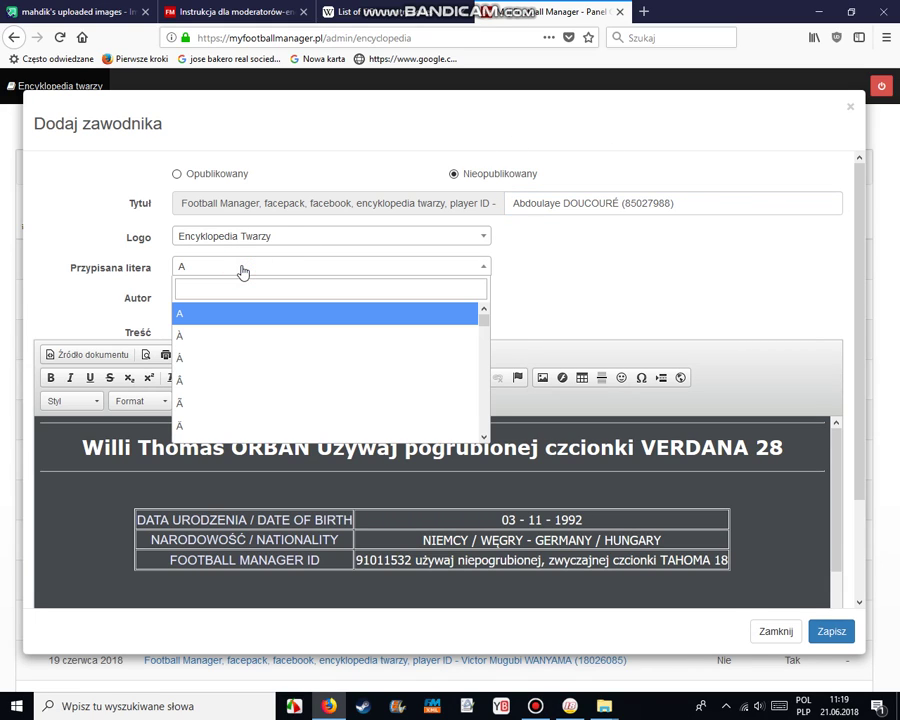
text(d)
click(207, 317)
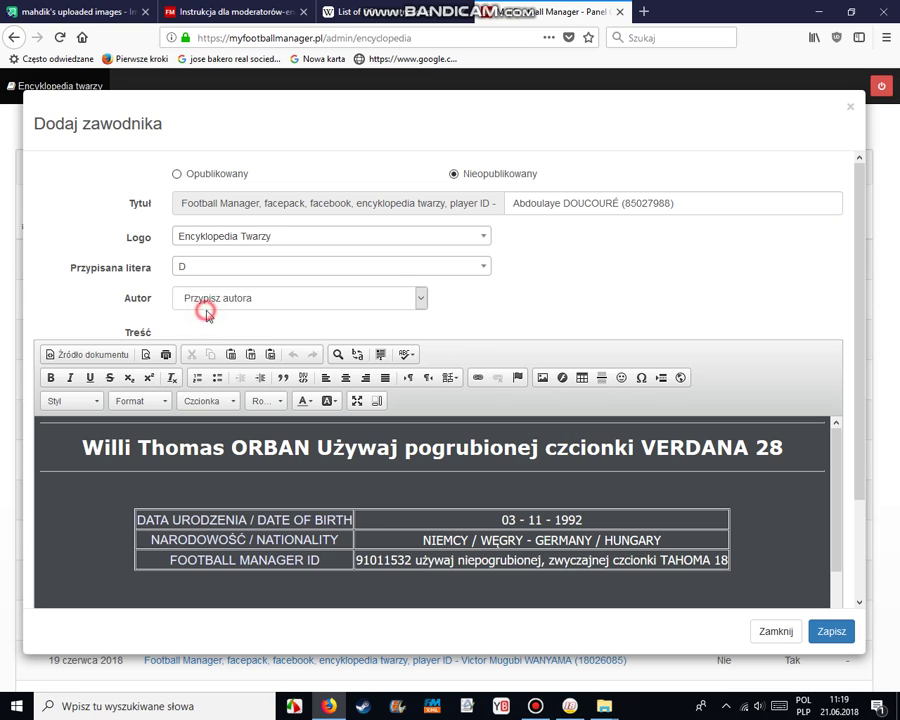
click(208, 303)
text(grinch123)
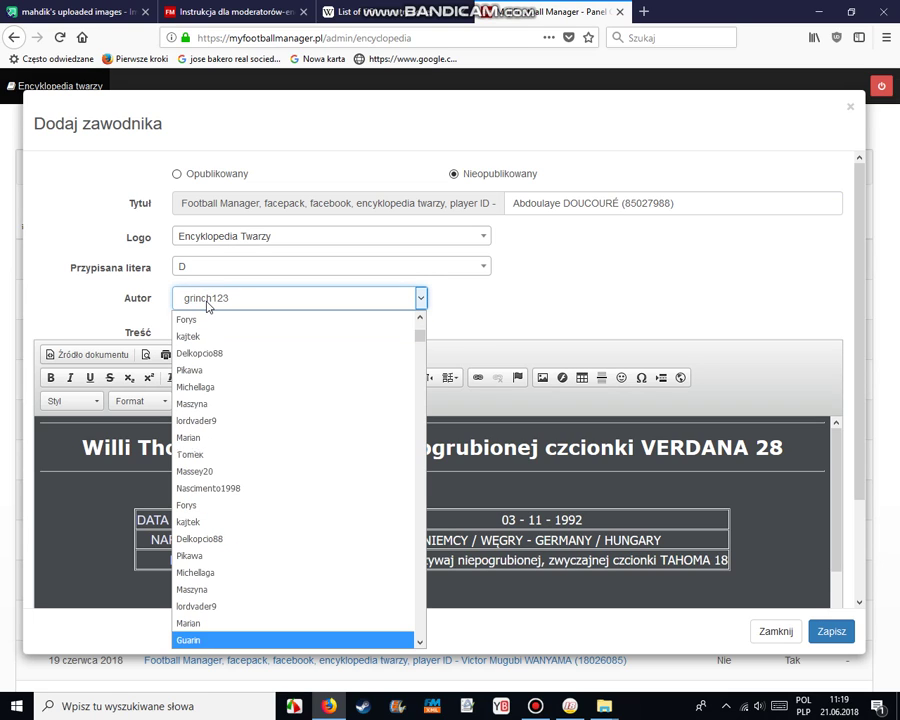
click(208, 300)
click(574, 284)
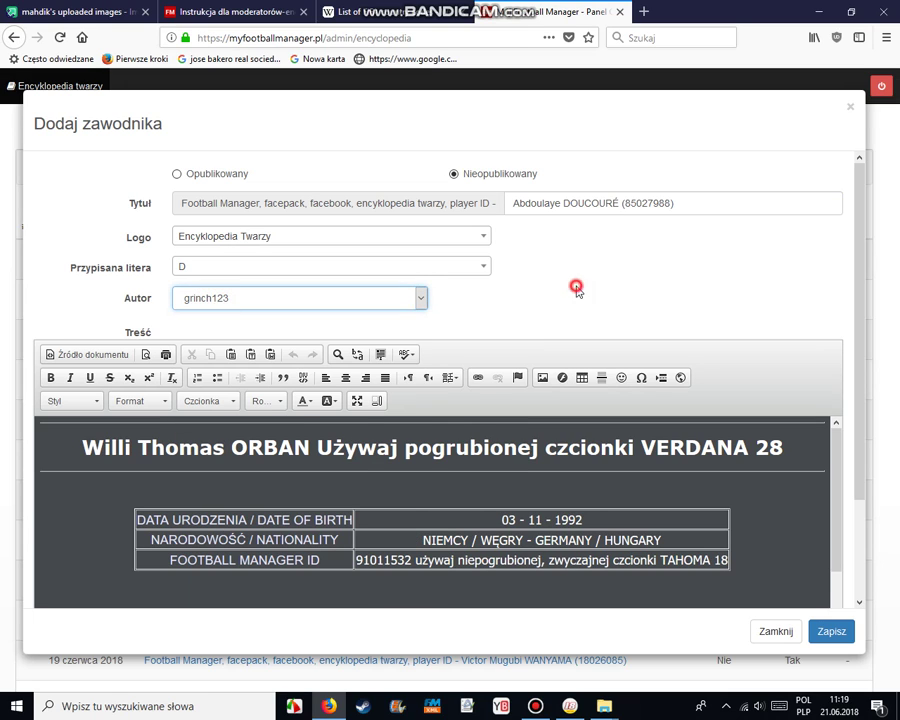
click(608, 264)
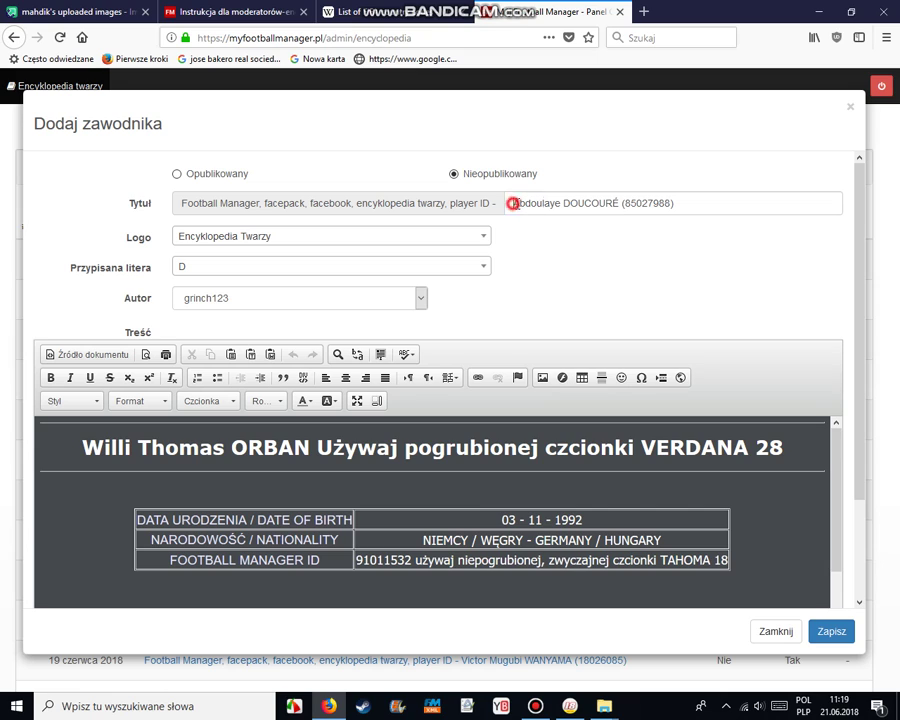
Replace the template heading in the entry's content with "Abdoulaye DOUCOURÉ" copied from the title.
drag(512, 203, 607, 201)
right_click(607, 204)
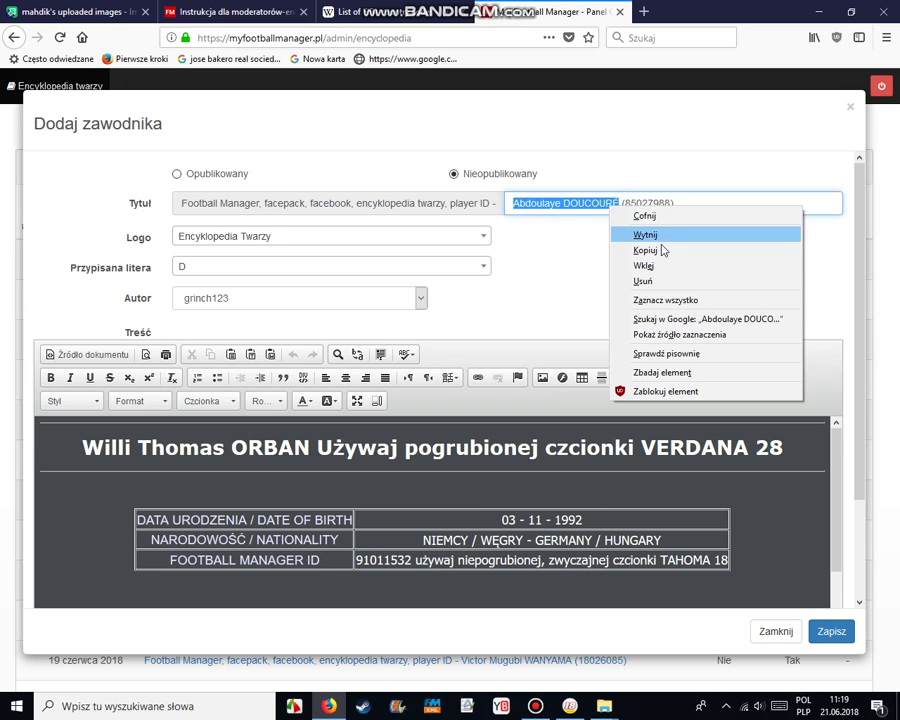
click(661, 249)
click(787, 451)
drag(787, 451, 80, 449)
right_click(113, 453)
click(153, 494)
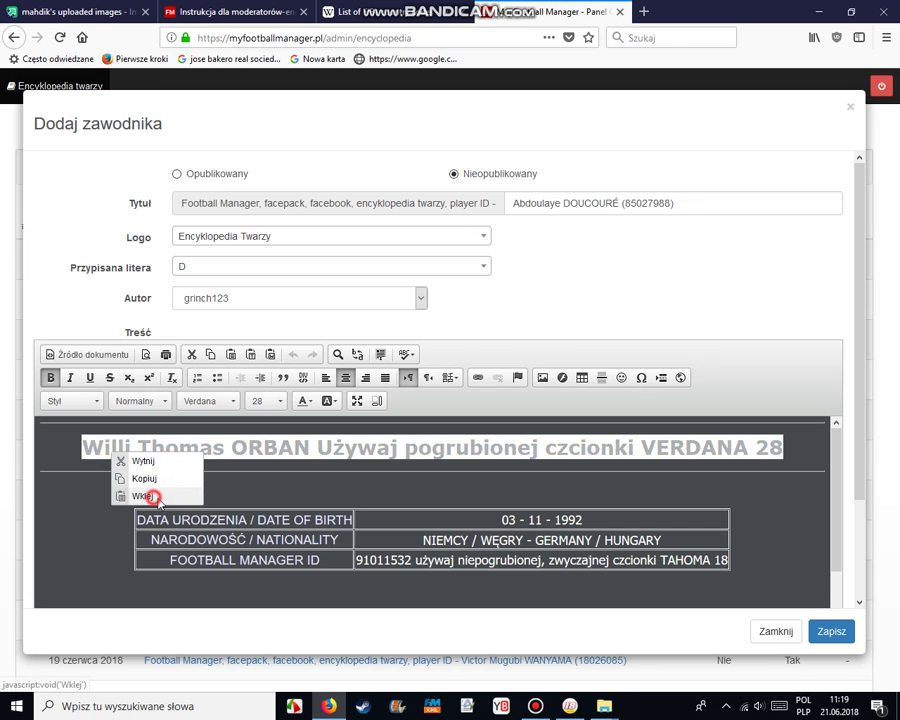
right_click(426, 399)
click(478, 457)
click(503, 484)
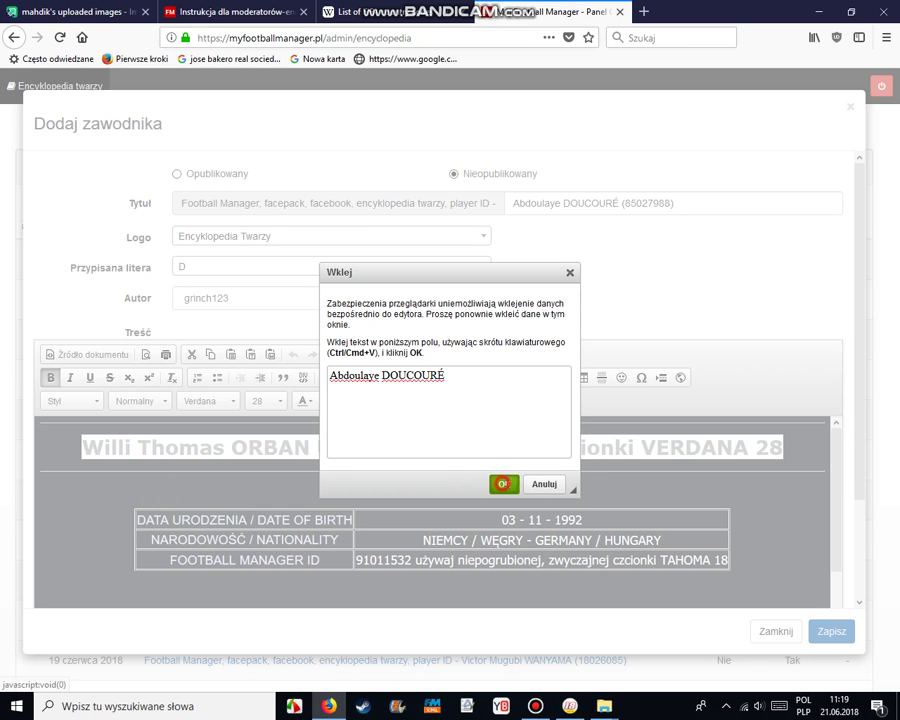
Format the "Abdoulaye DOUCOURÉ" heading as bold Verdana, size 28.
drag(566, 451, 372, 451)
click(272, 401)
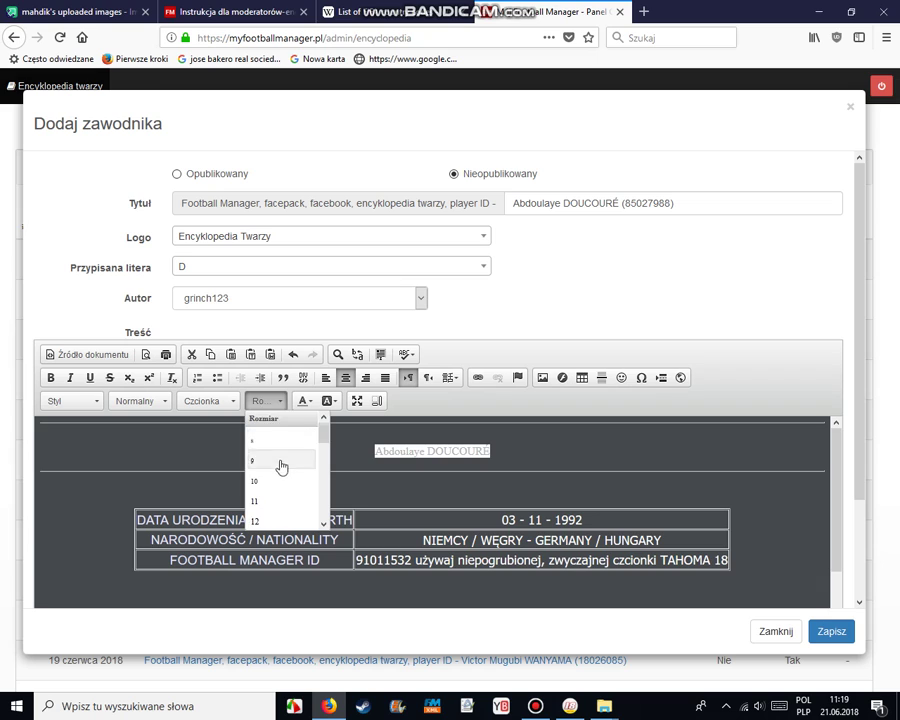
scroll(281, 467, down, 5)
click(282, 487)
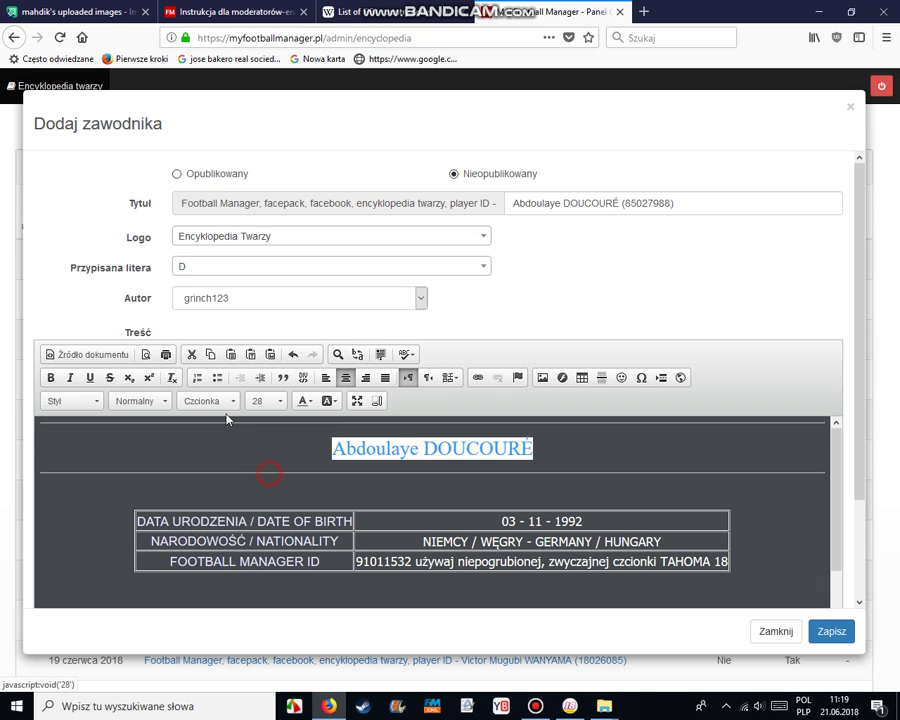
click(208, 401)
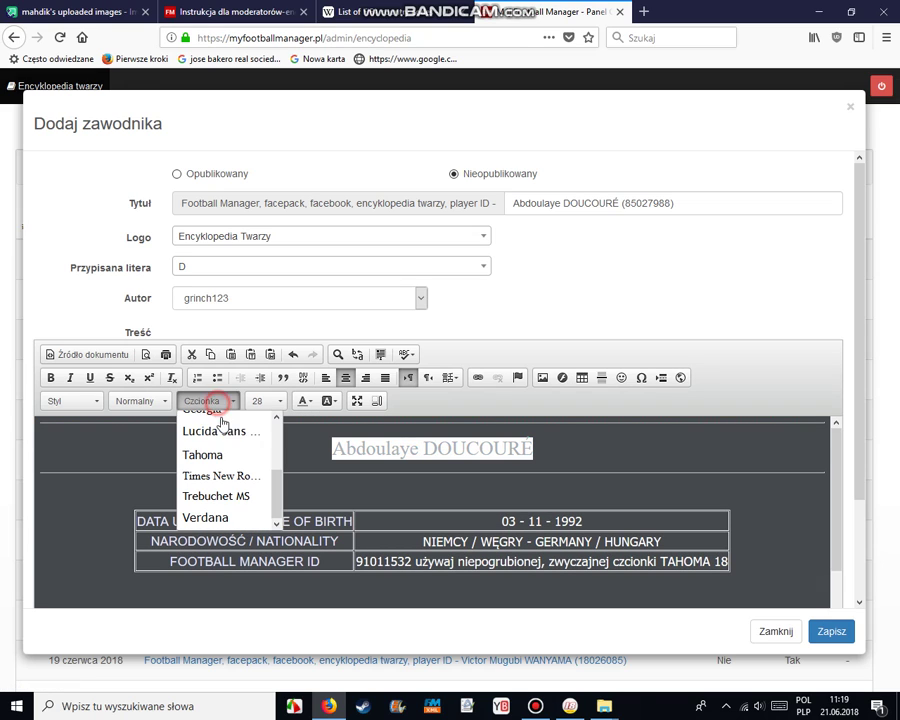
click(208, 517)
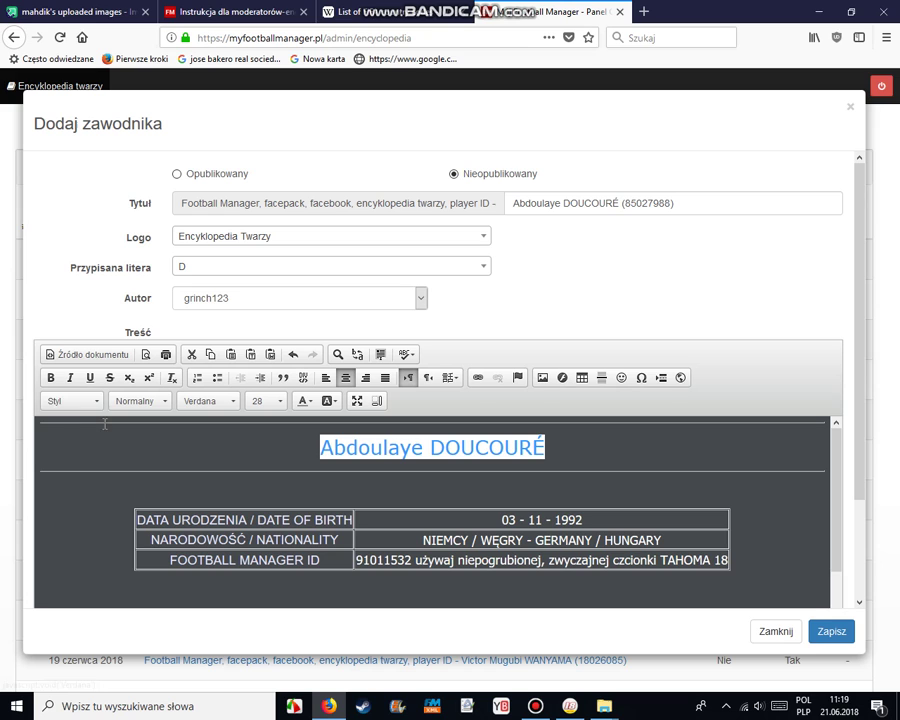
click(50, 378)
click(337, 448)
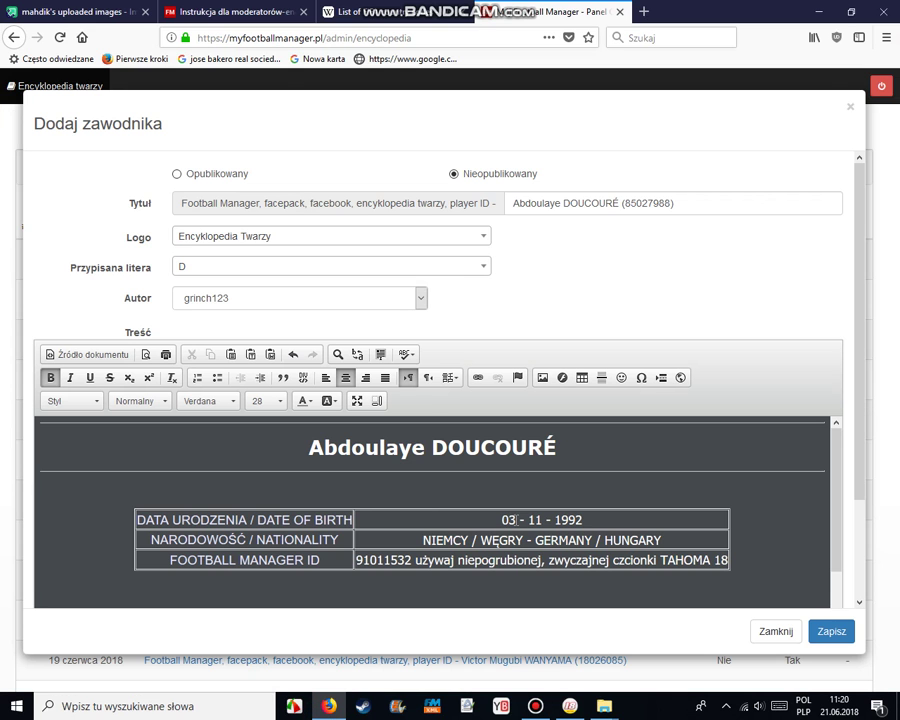
Replace the template date of birth in the table with the player's own date of birth.
key(shift+Left)
key(shift+Left)
text(01)
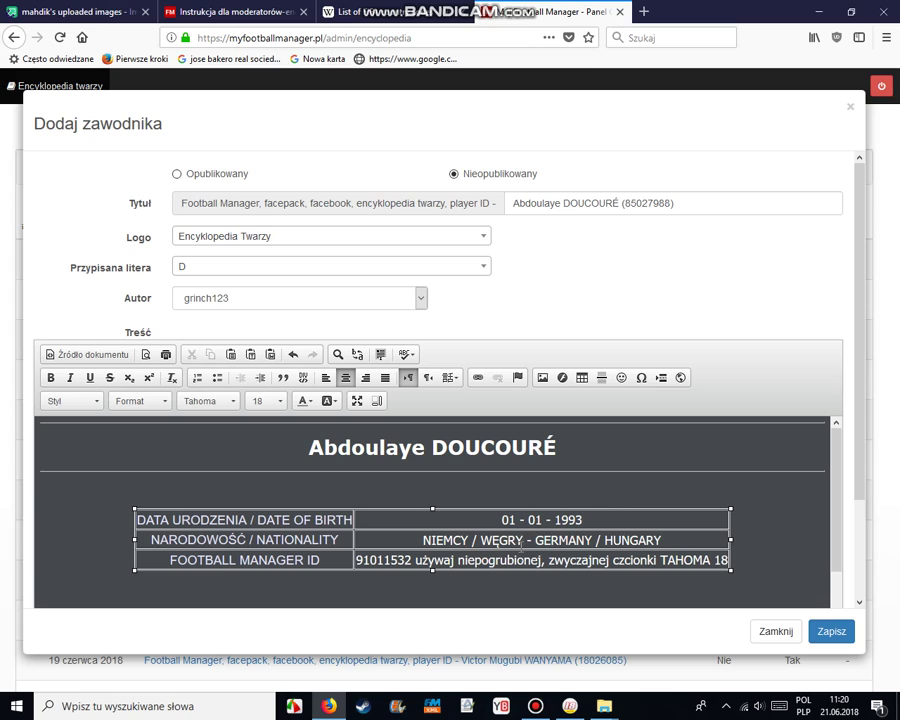
Replace the Polish nationality text "NIEMCY / WĘGRY" in the table with FRANCJA.
drag(521, 540, 425, 538)
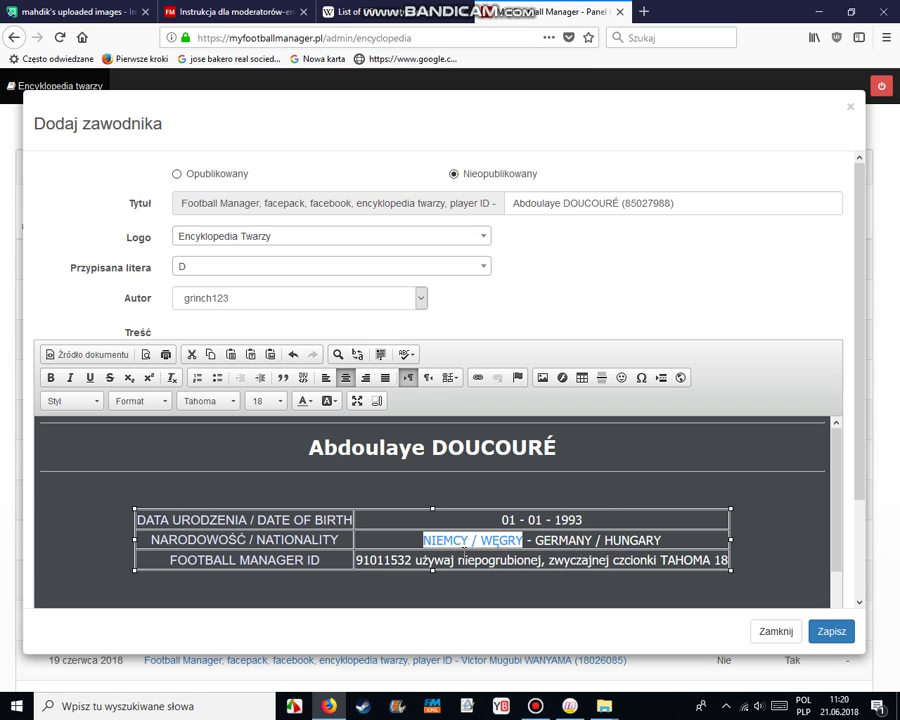
text(FRANCJ)
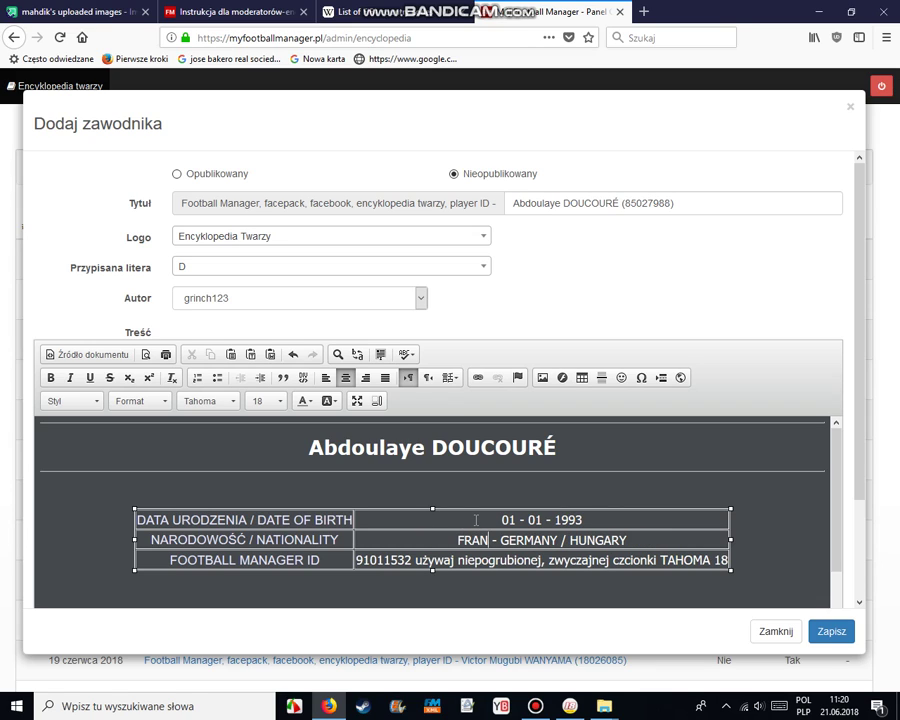
text(A)
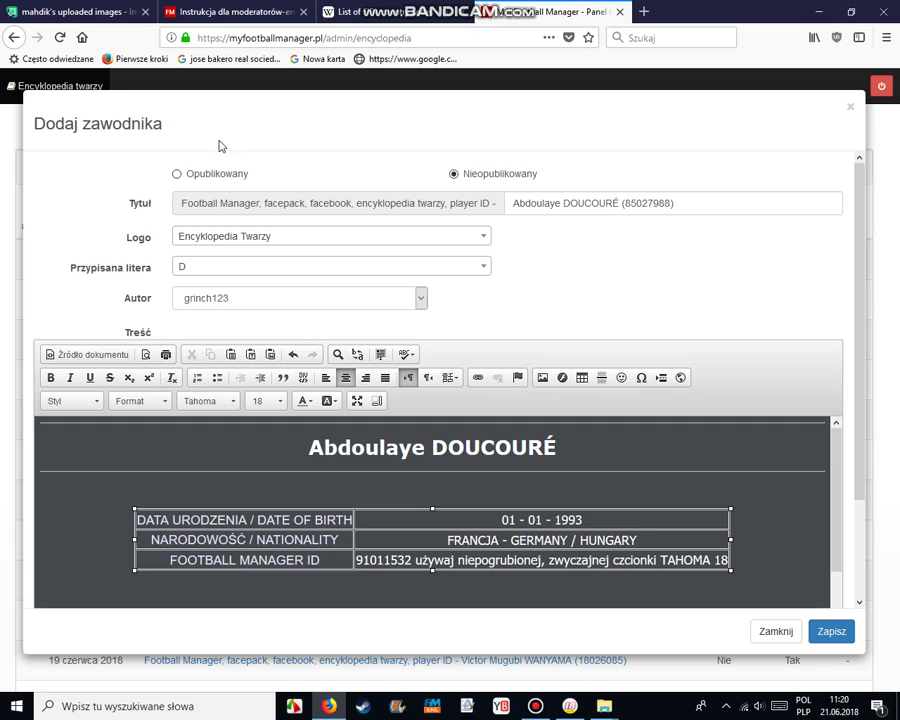
Consult the FIFA country code list and replace the English nationality text "GERMANY / HUNGARY" in the table with FRANCE.
click(340, 11)
scroll(375, 436, down, 3)
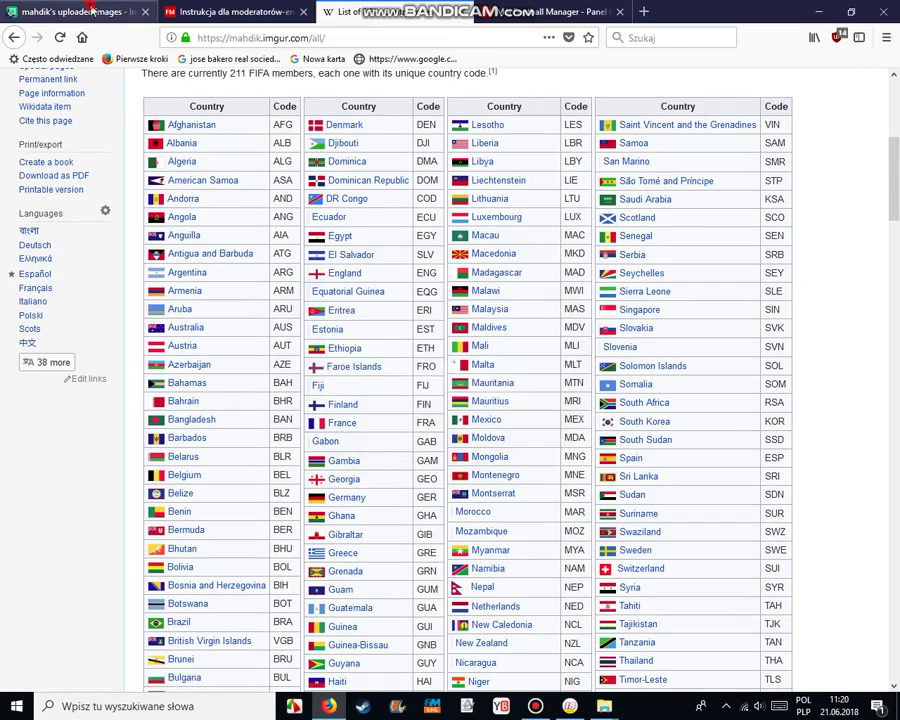
click(200, 11)
click(540, 11)
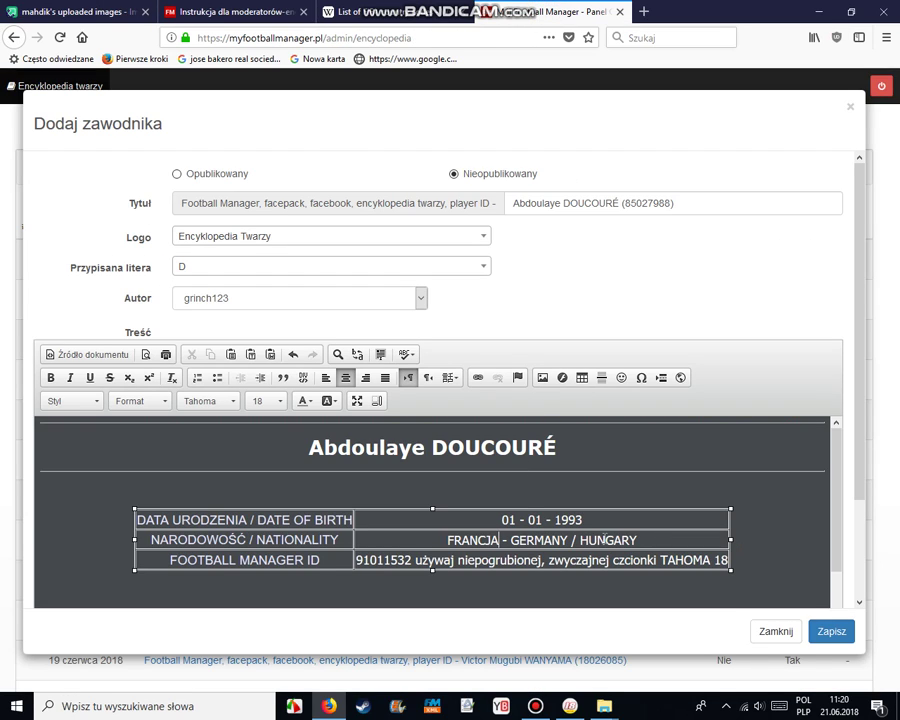
drag(640, 540, 580, 540)
click(536, 540)
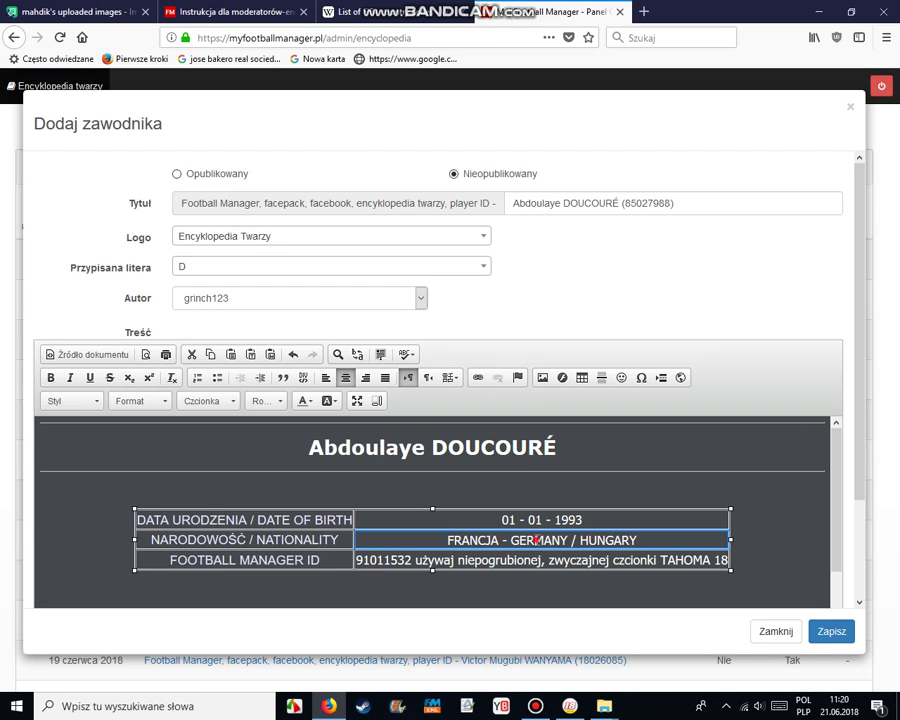
drag(637, 540, 531, 540)
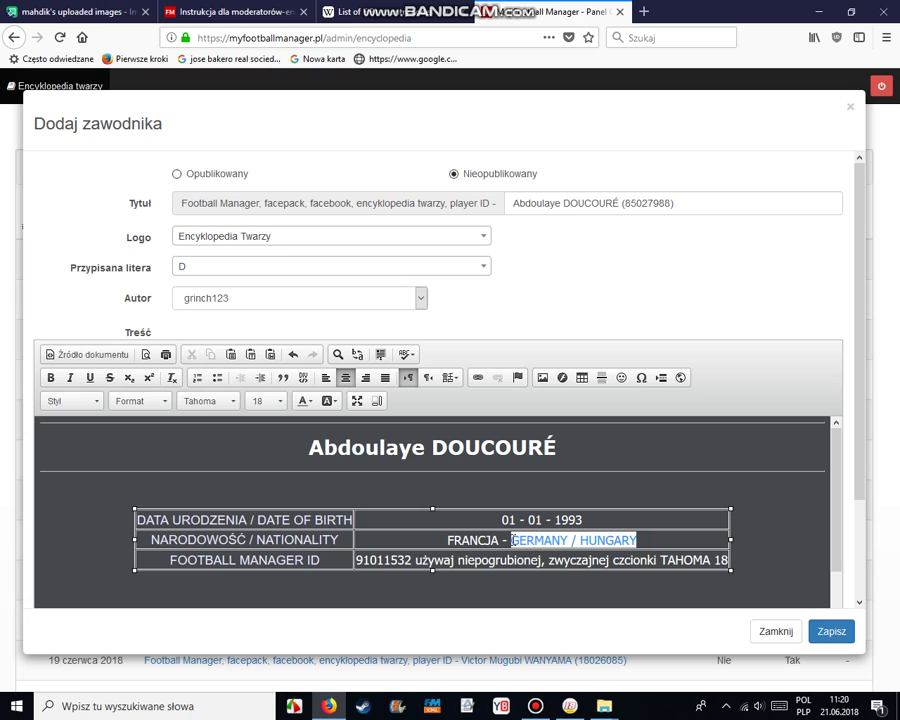
text(FRANCJA - FR)
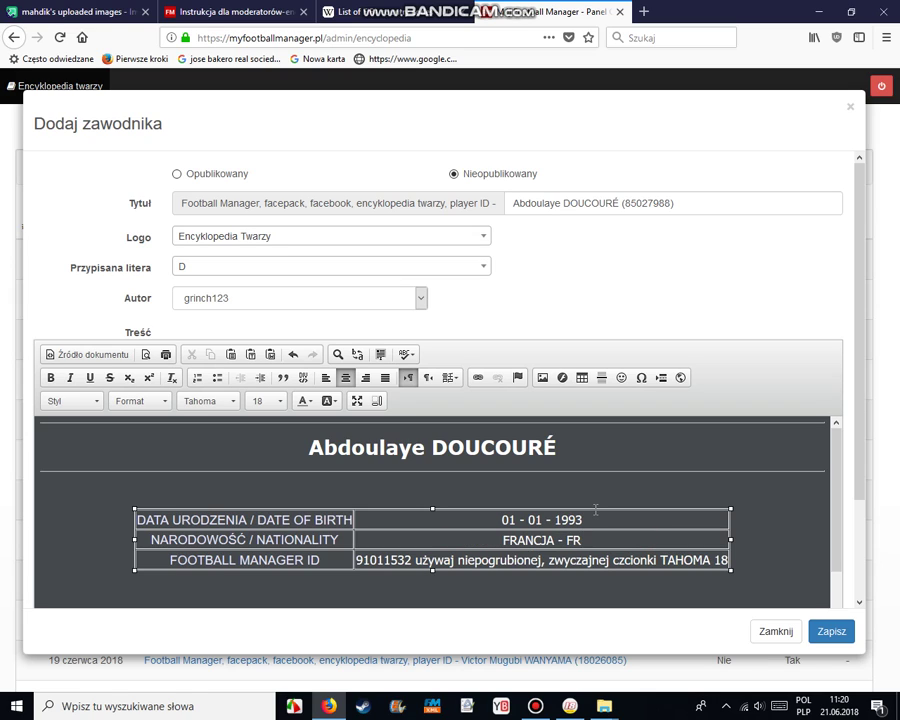
text(CE)
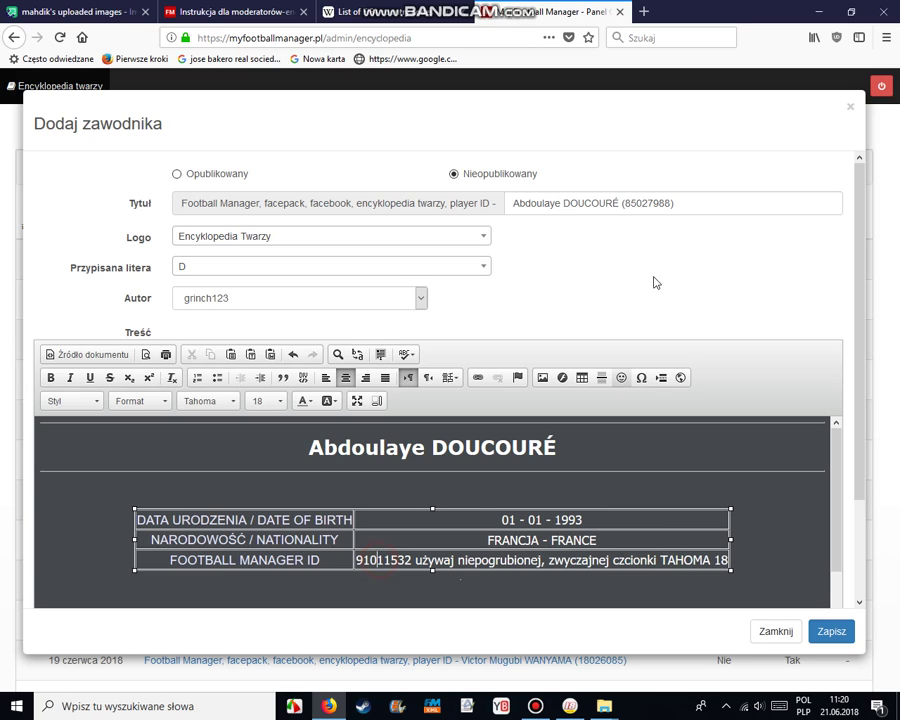
Replace the placeholder text in the table's FOOTBALL MANAGER ID row with the ID 85027988 copied from the title.
drag(625, 204, 632, 204)
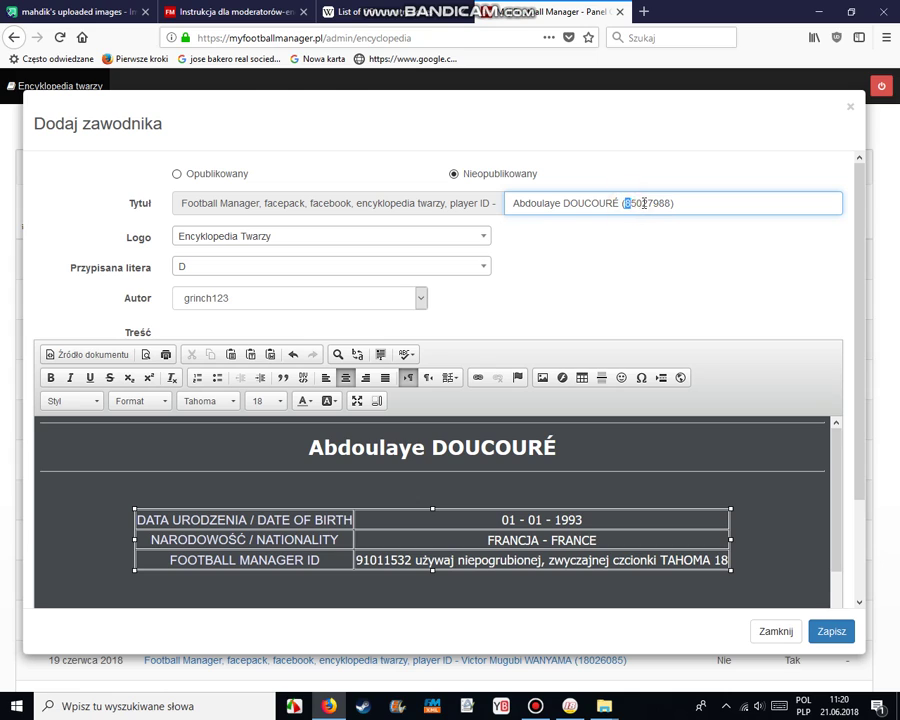
right_click(661, 204)
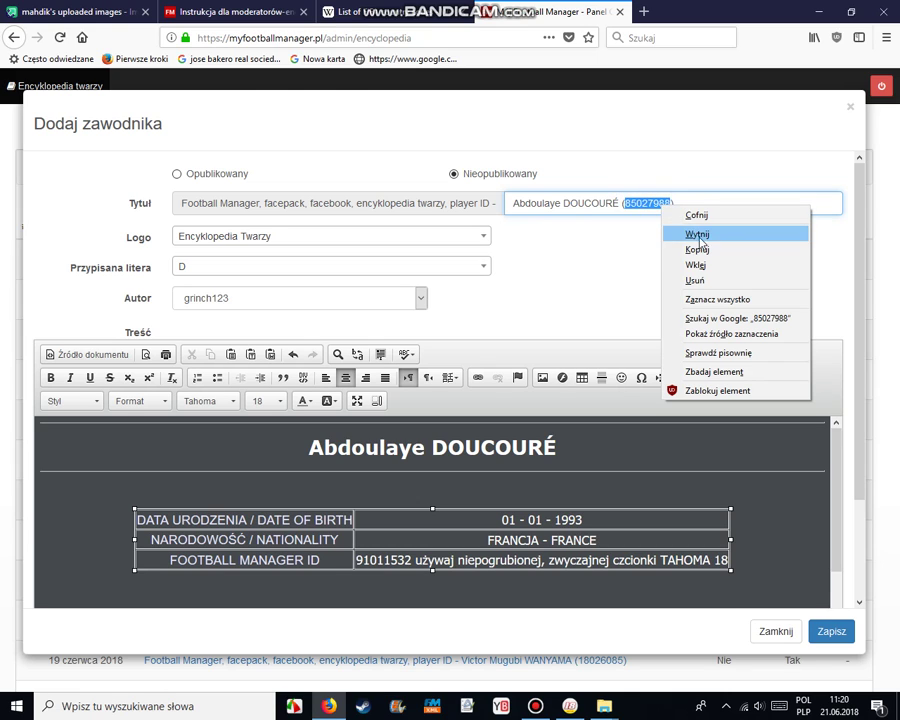
click(698, 248)
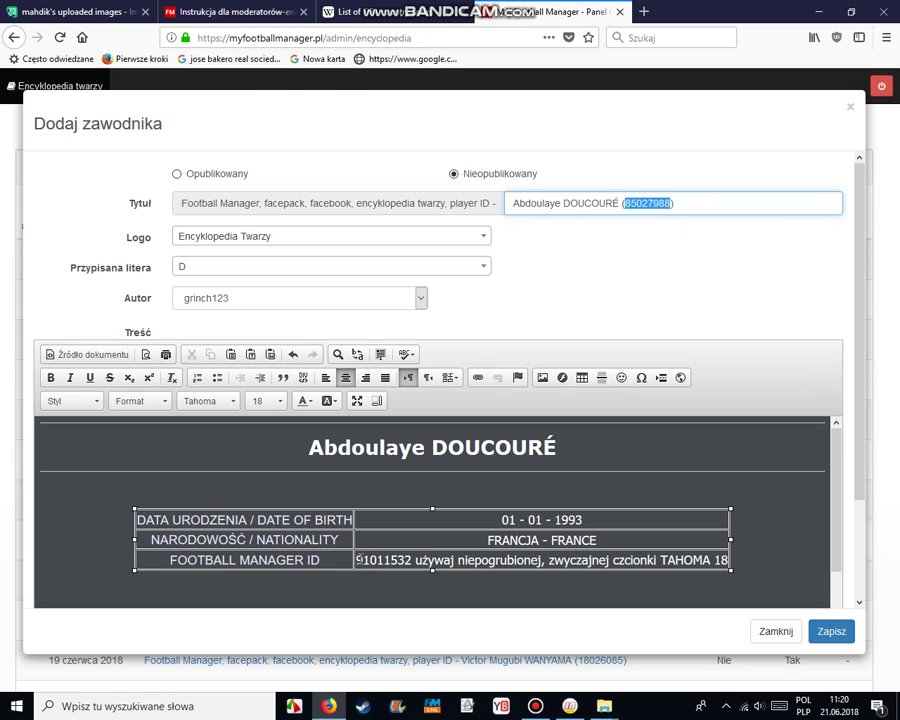
drag(357, 561, 706, 561)
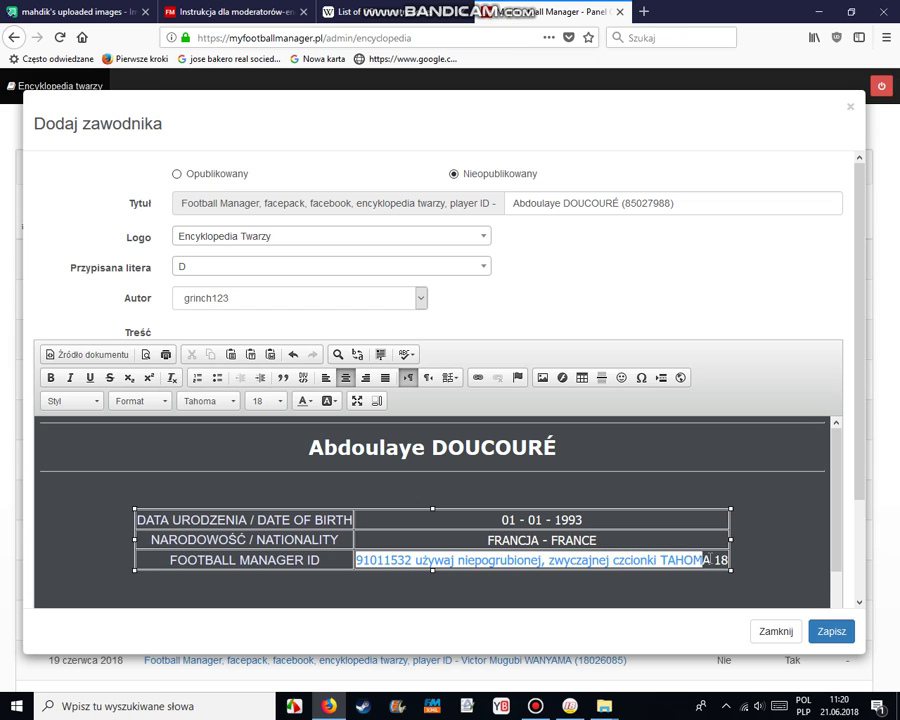
right_click(642, 557)
click(693, 457)
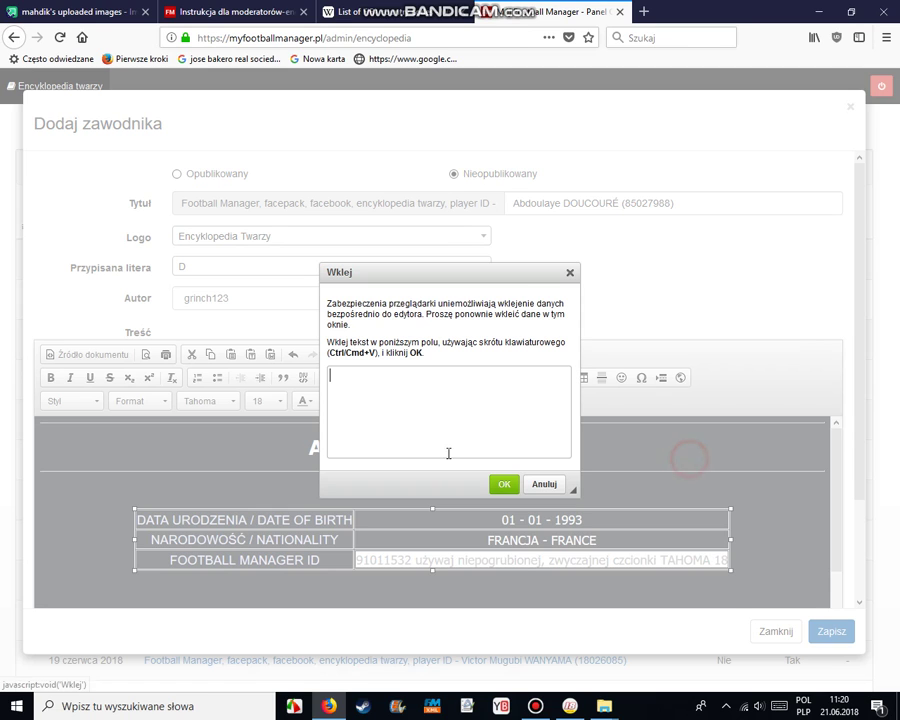
right_click(404, 424)
click(458, 484)
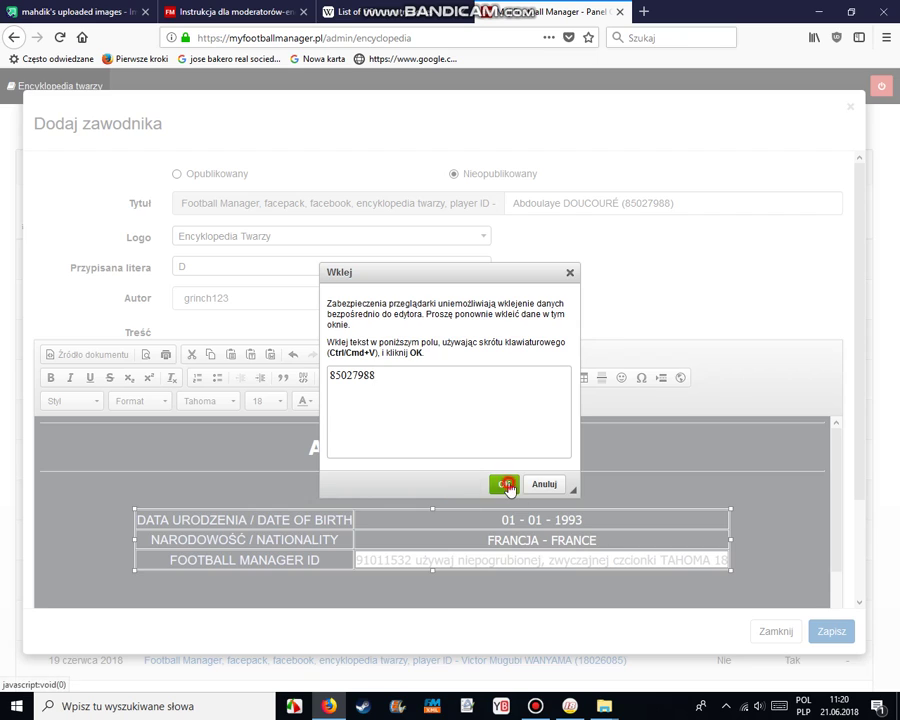
click(506, 485)
Format the Football Manager ID value in the table as Tahoma, size 18.
drag(568, 560, 521, 561)
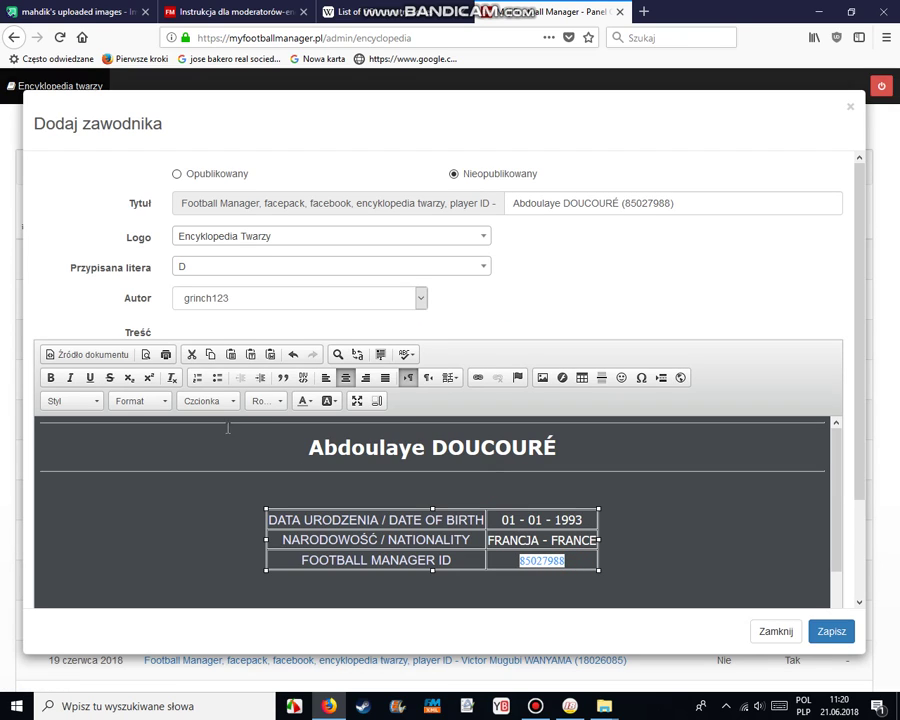
click(256, 404)
click(265, 488)
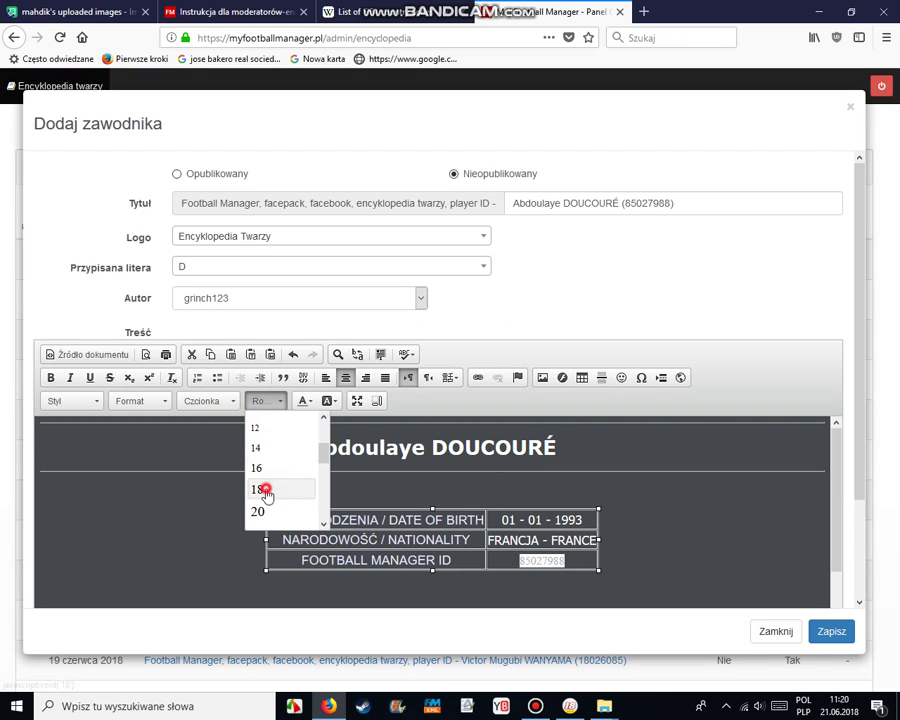
click(205, 401)
click(215, 455)
click(578, 560)
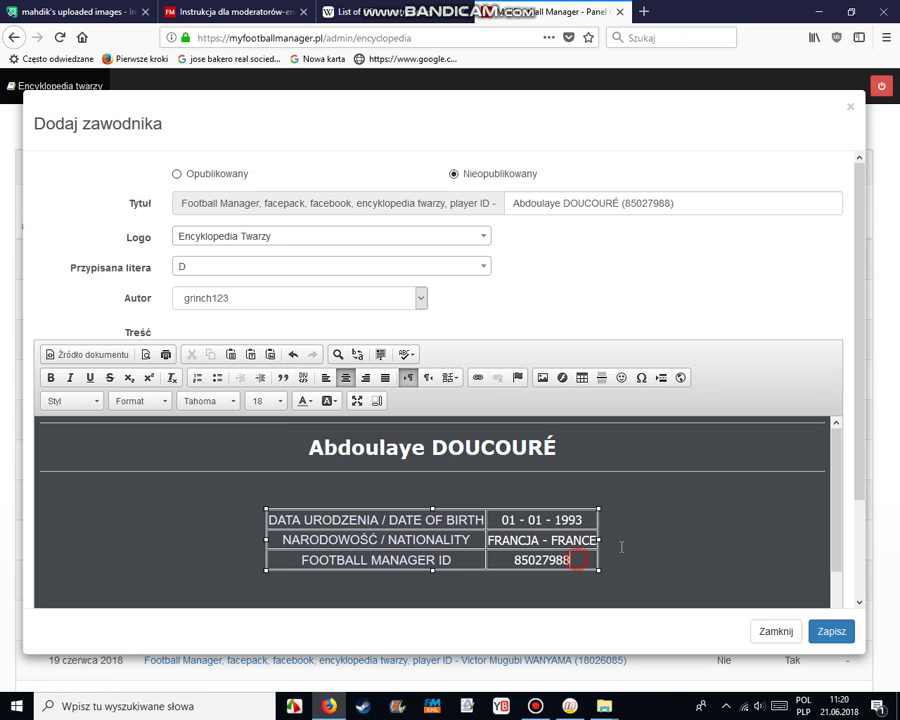
scroll(673, 496, down, 4)
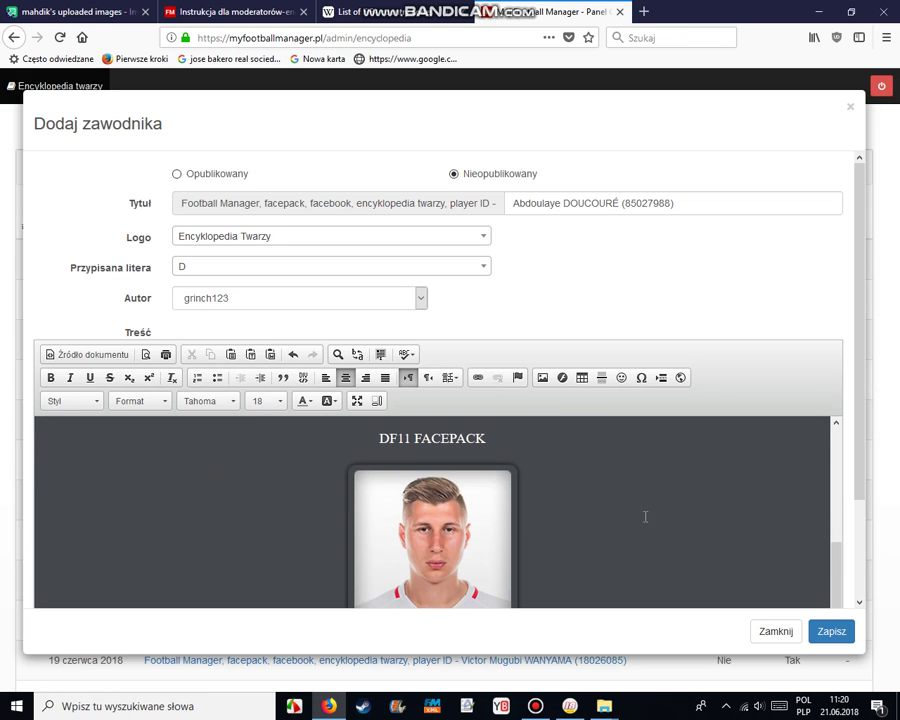
scroll(657, 522, down, 2)
click(480, 440)
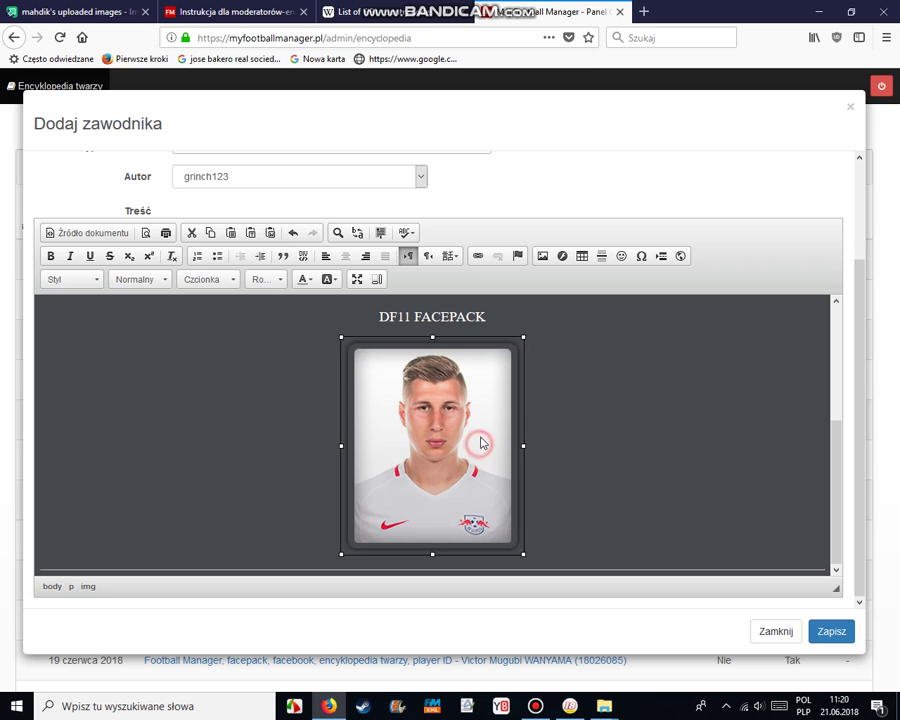
scroll(655, 455, up, 6)
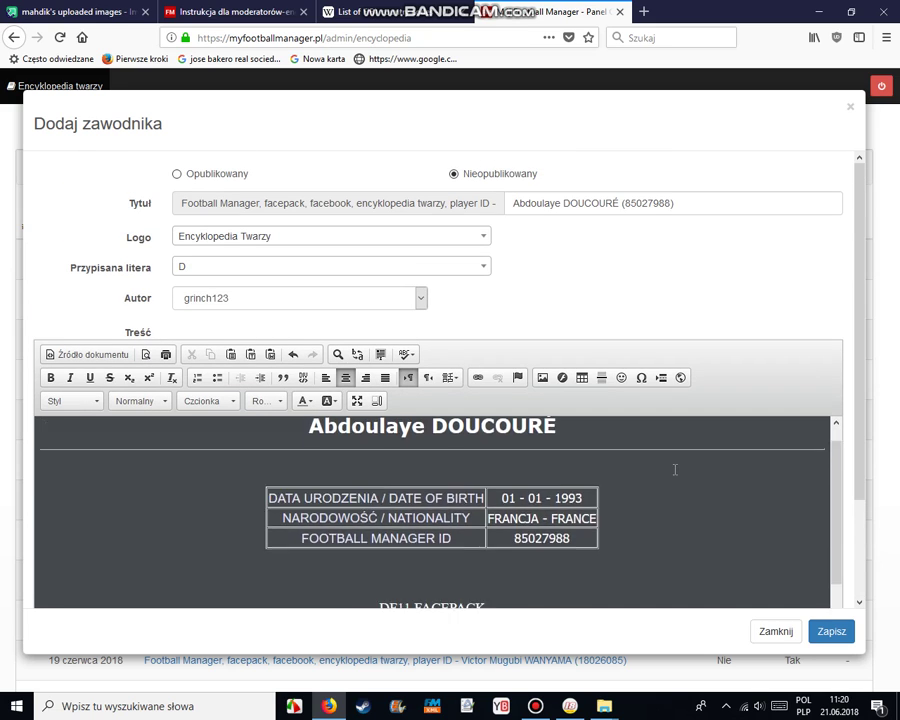
Copy the ID 85027988 from the title and search for it in the DF11 Megapack folder in File Explorer.
drag(625, 203, 666, 207)
right_click(655, 208)
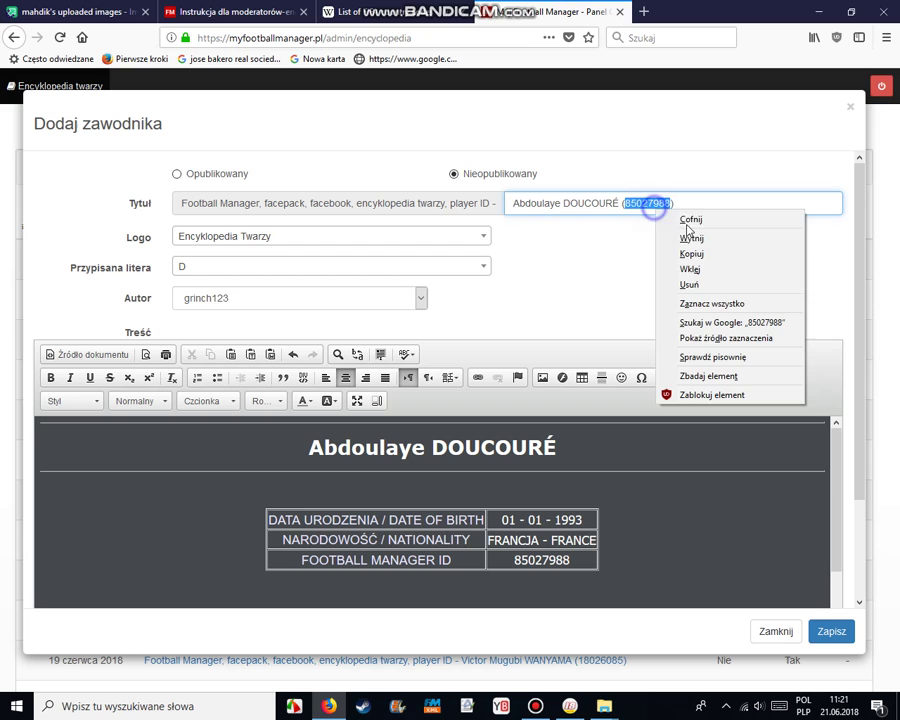
click(657, 253)
click(606, 707)
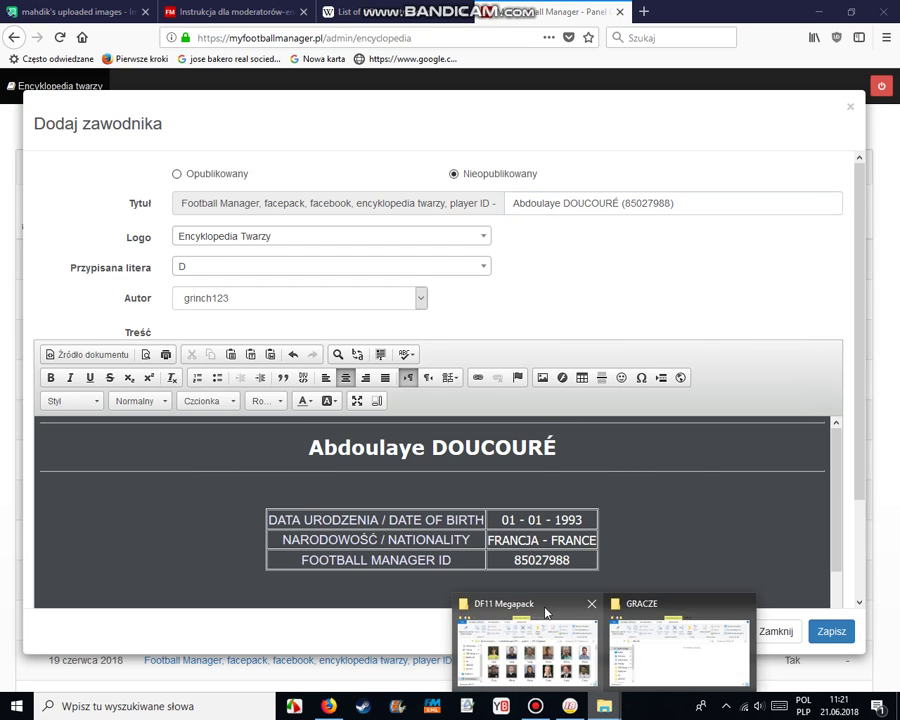
click(527, 645)
click(653, 352)
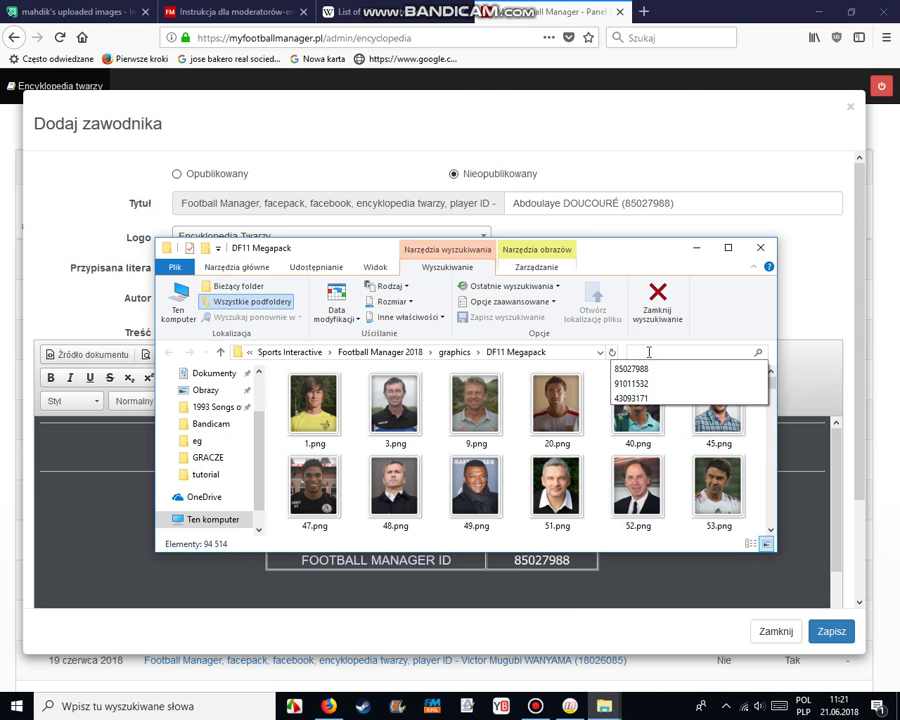
right_click(650, 354)
click(682, 394)
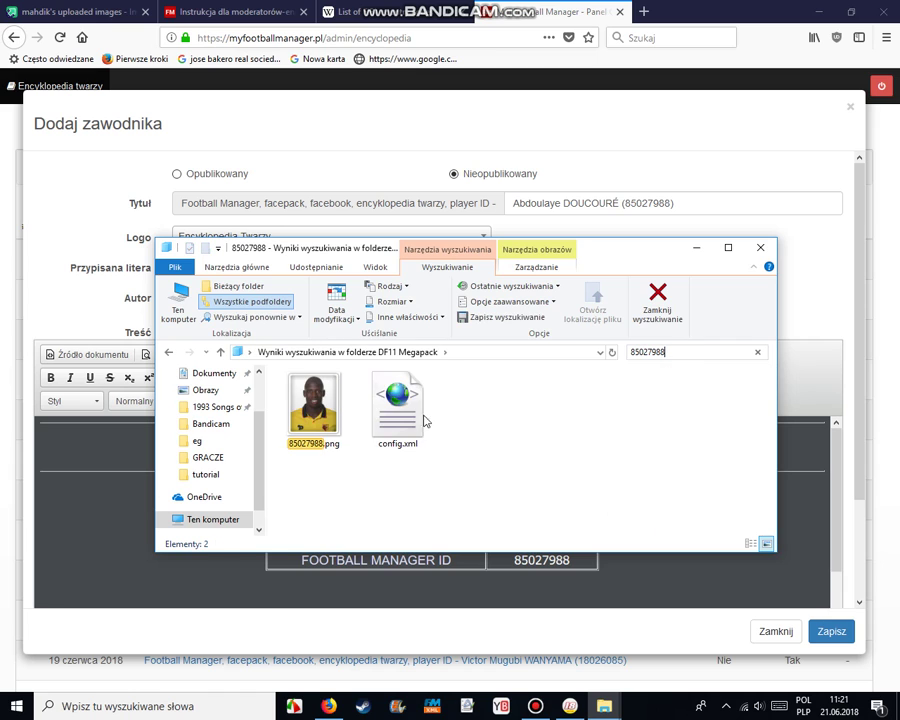
Copy the image 85027988.png from the DF11 Megapack search results into the GRACZE folder.
click(305, 405)
right_click(320, 420)
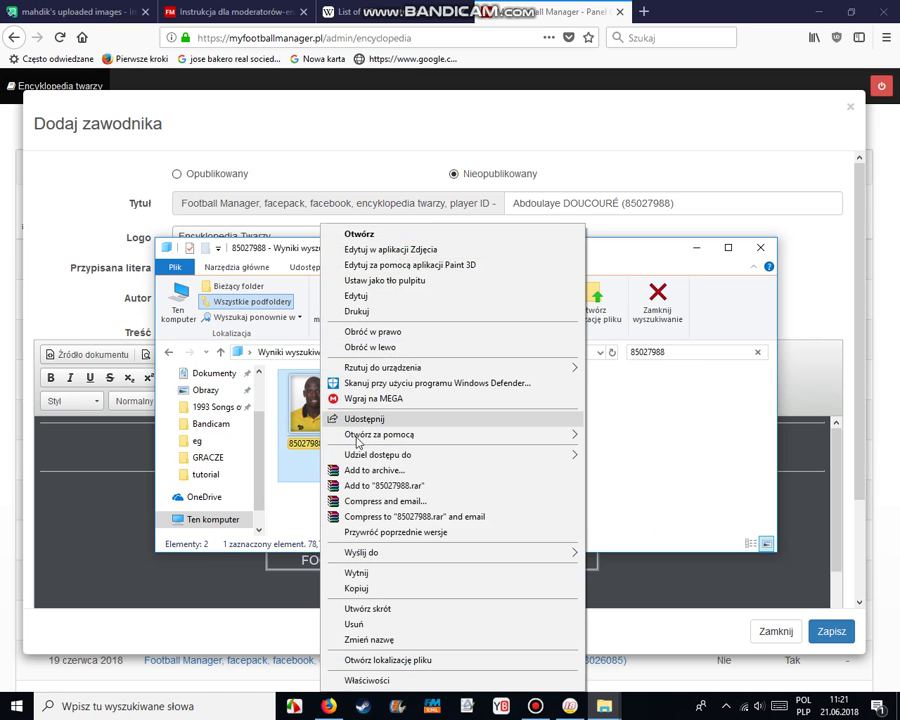
click(369, 590)
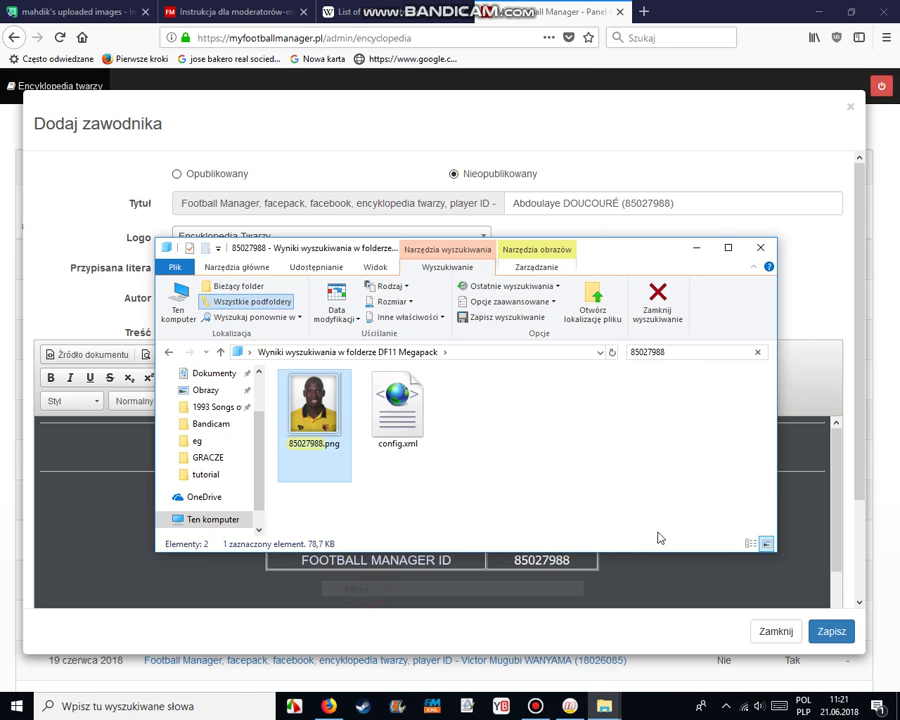
click(697, 247)
mouse_move(605, 707)
click(654, 598)
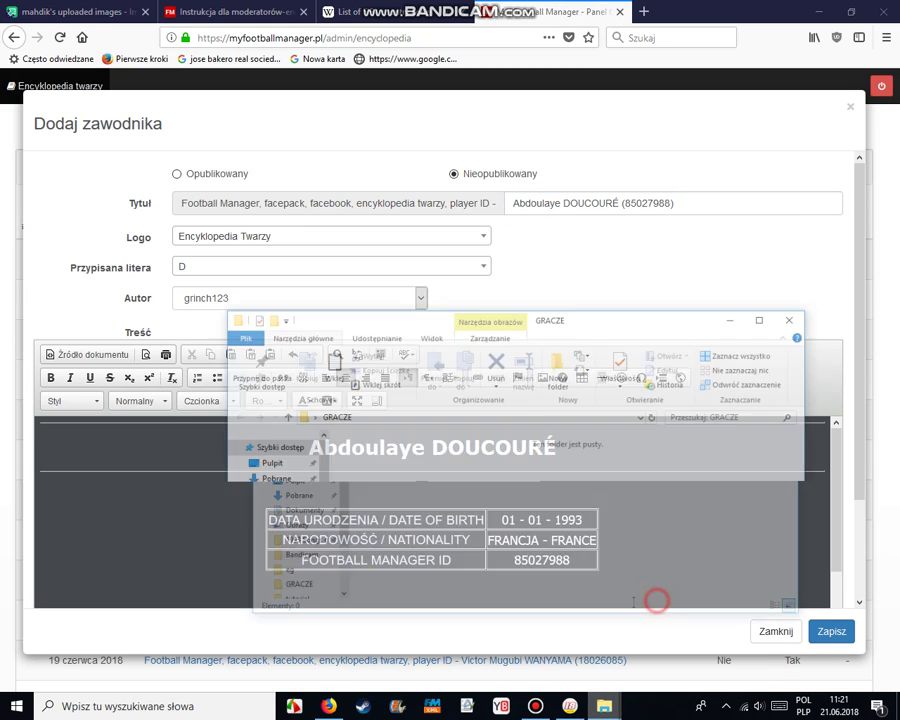
right_click(406, 457)
click(440, 553)
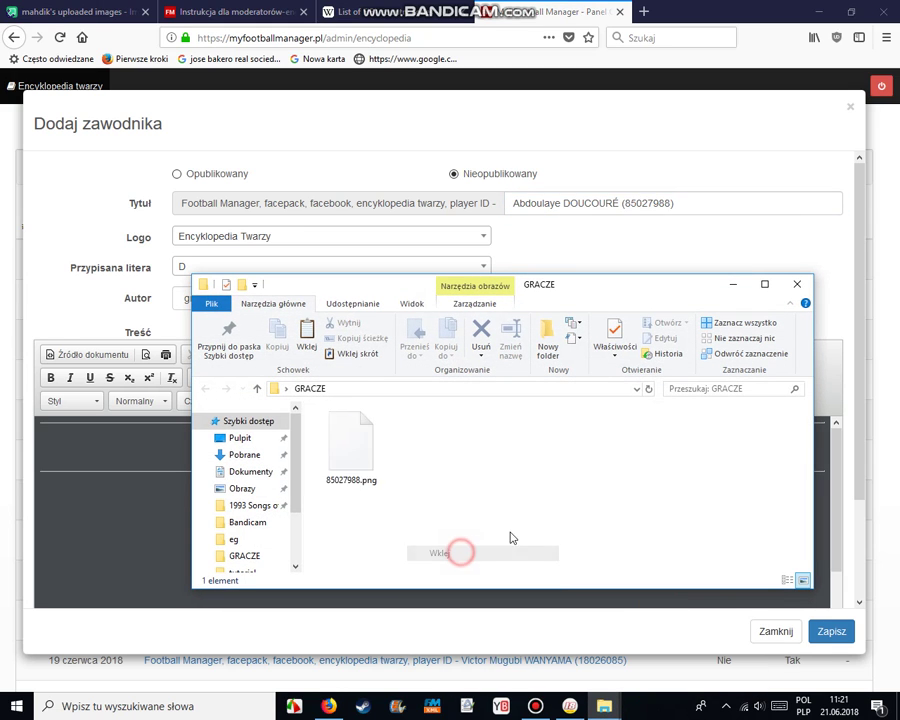
Switch to Imgur in the browser and upload 85027988.png from the desktop's GRACZE folder as a new post.
click(322, 702)
double_click(645, 203)
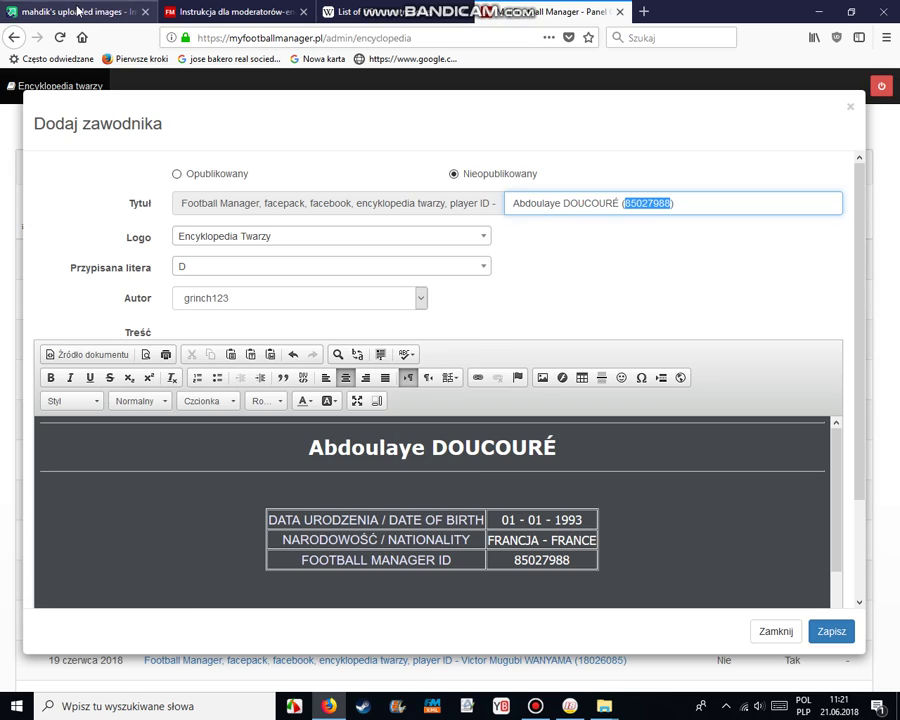
click(70, 11)
click(242, 90)
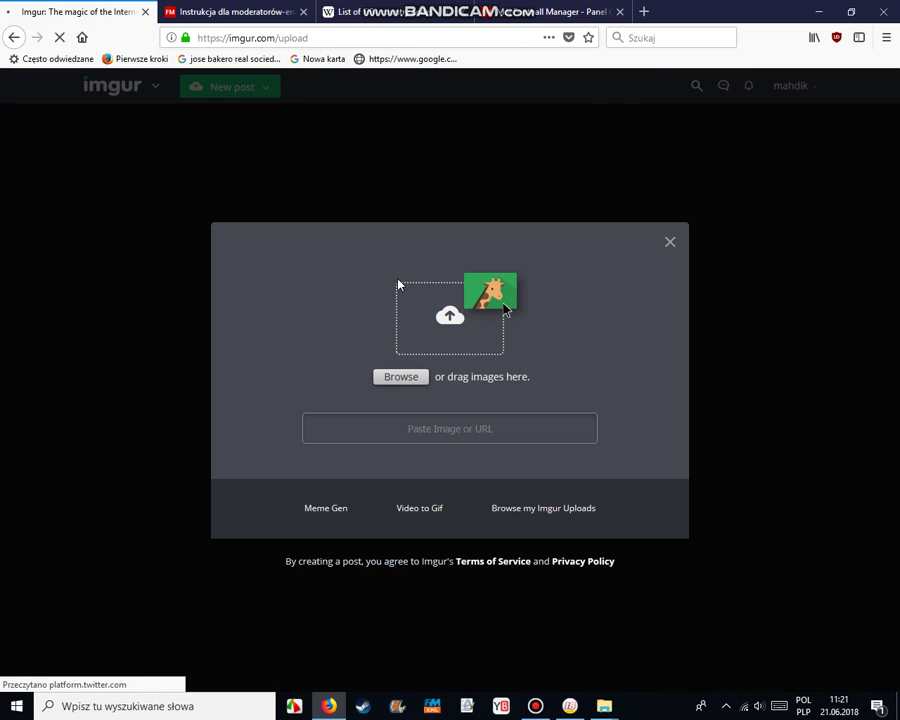
click(401, 377)
scroll(390, 248, down, 1)
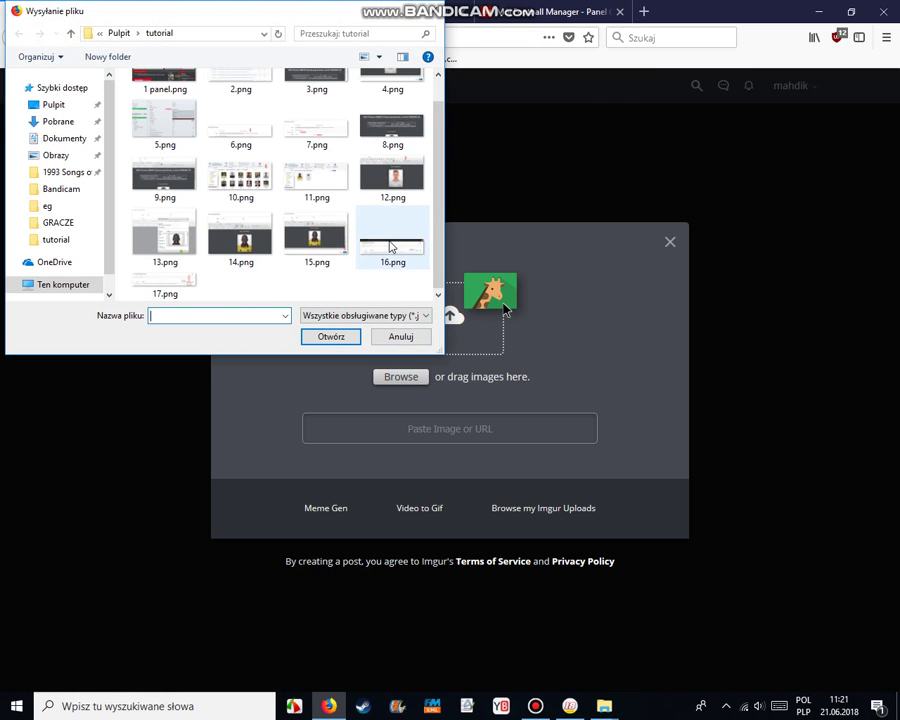
scroll(390, 248, up, 1)
click(54, 104)
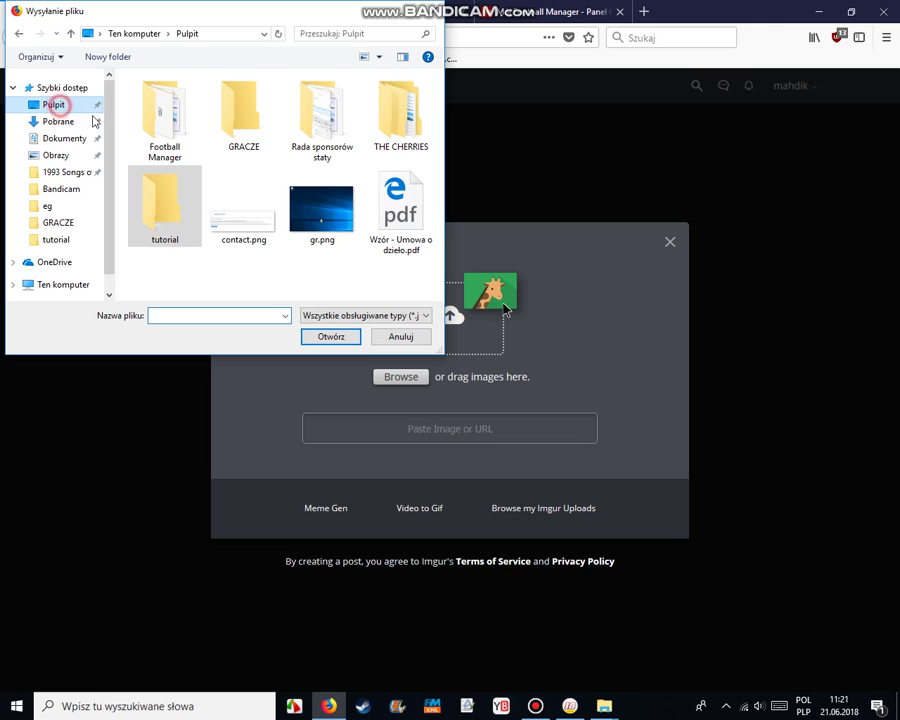
double_click(244, 138)
double_click(176, 144)
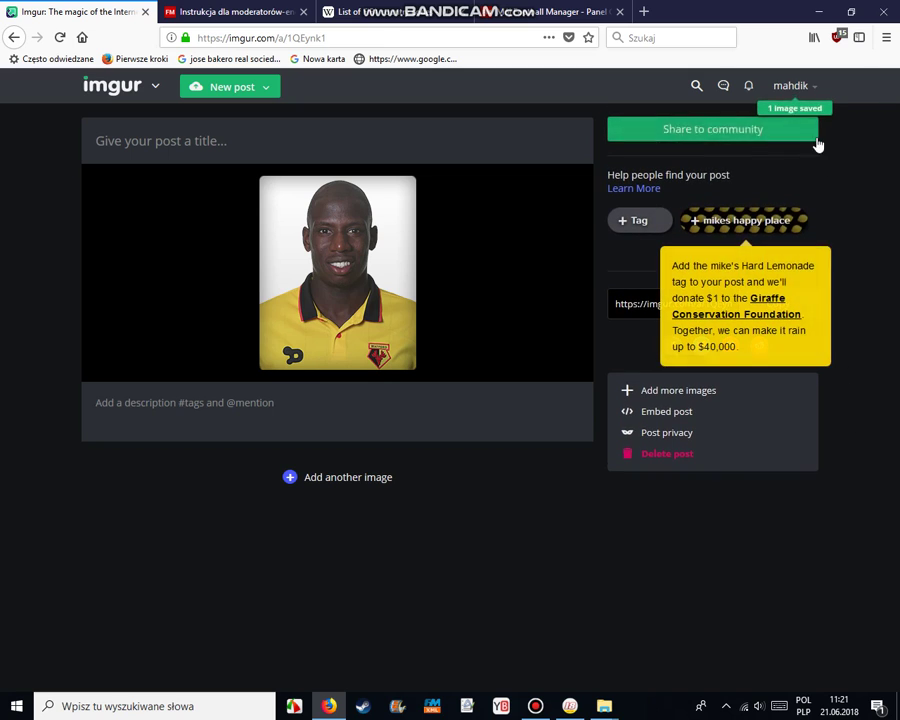
Open the newly uploaded player photo in the Imgur account's image library and copy its direct link.
mouse_move(796, 88)
click(748, 117)
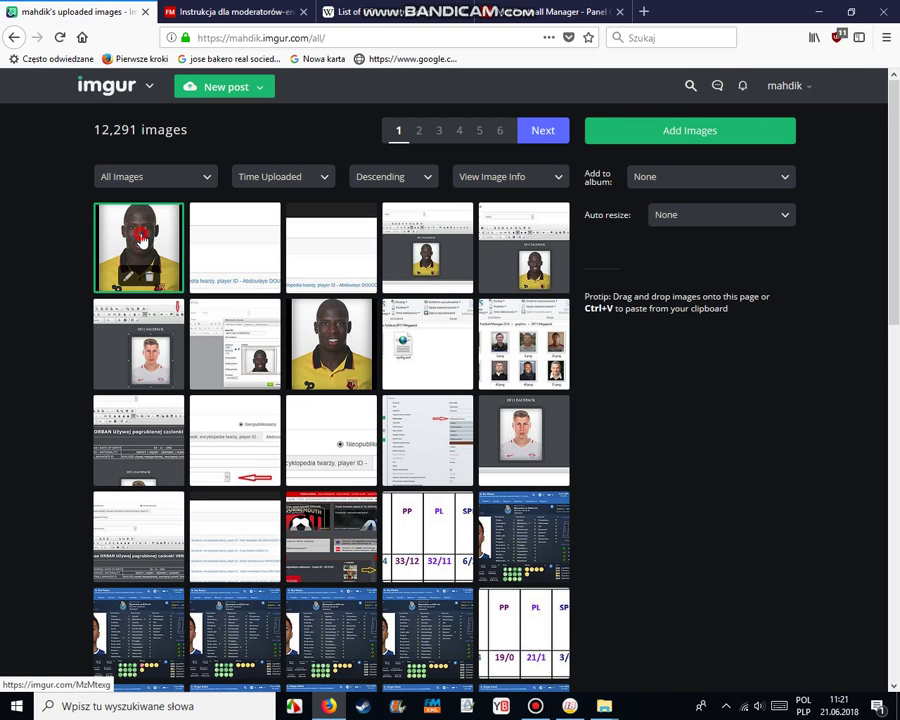
click(140, 235)
click(748, 289)
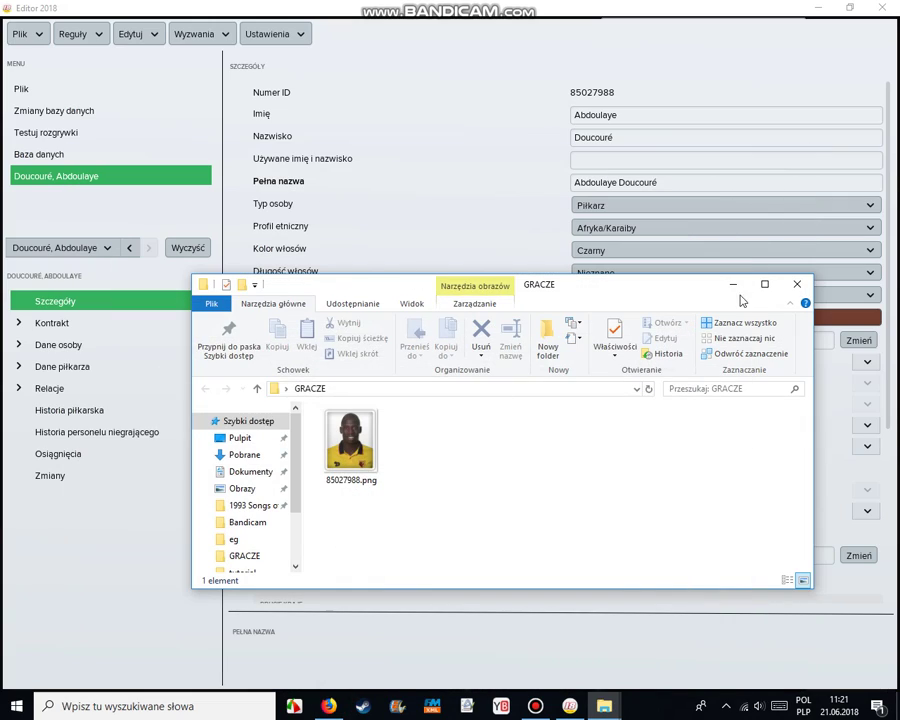
Close the GRACZE folder window, minimize the Football Manager editor and return to the encyclopedia entry form in the browser.
click(792, 285)
click(818, 7)
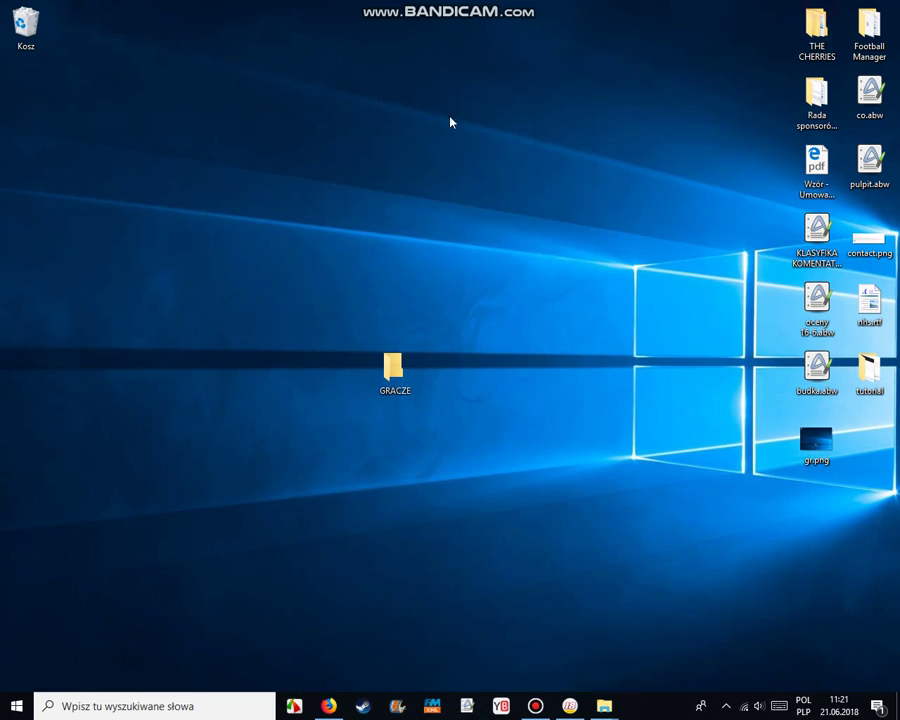
click(330, 706)
click(560, 11)
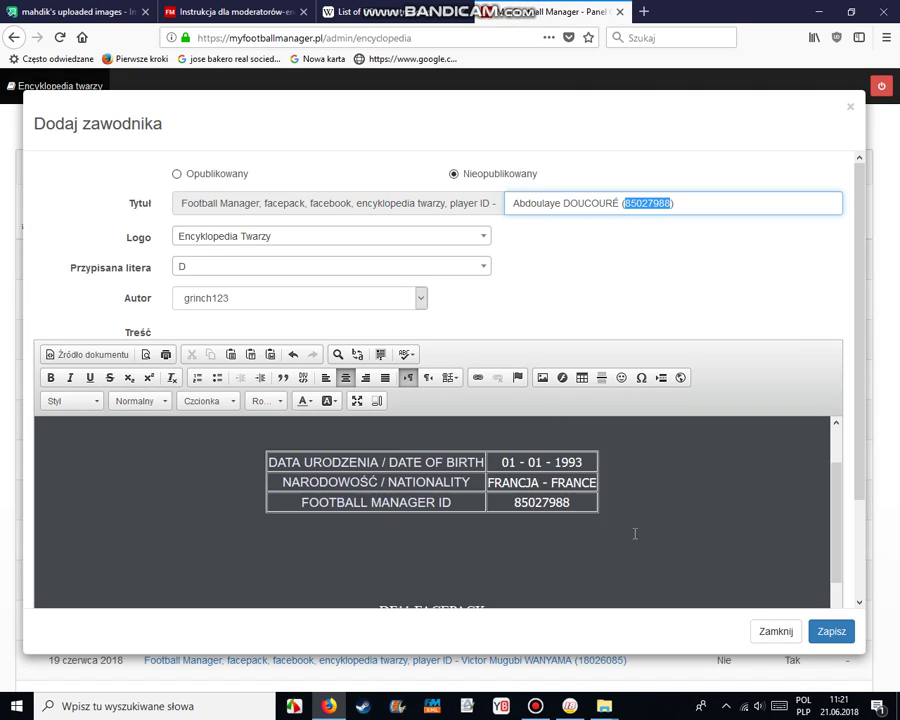
scroll(634, 534, down, 5)
click(470, 460)
click(543, 256)
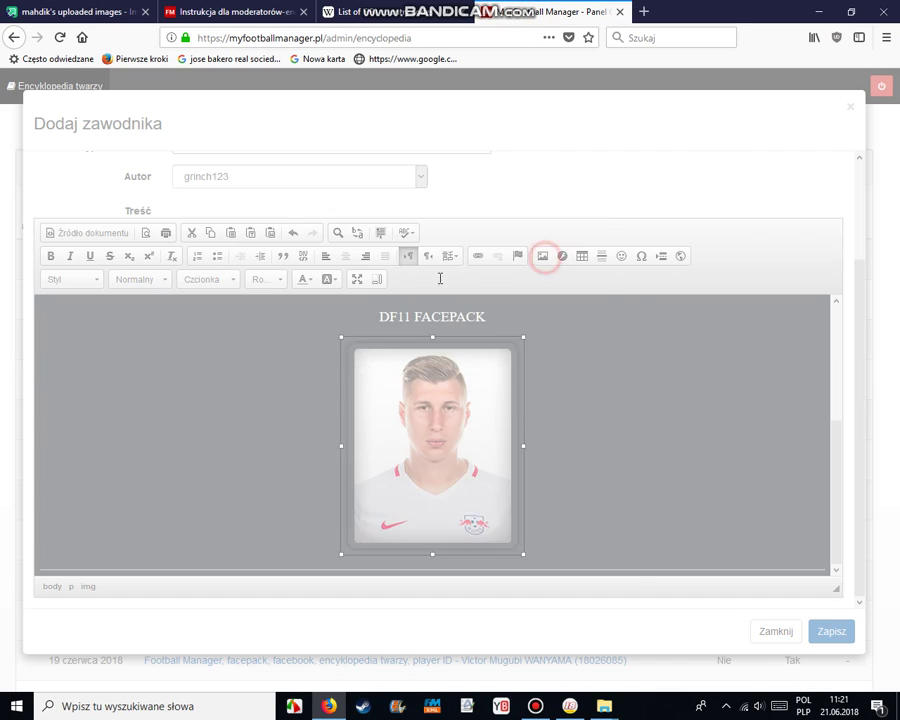
right_click(388, 280)
click(448, 434)
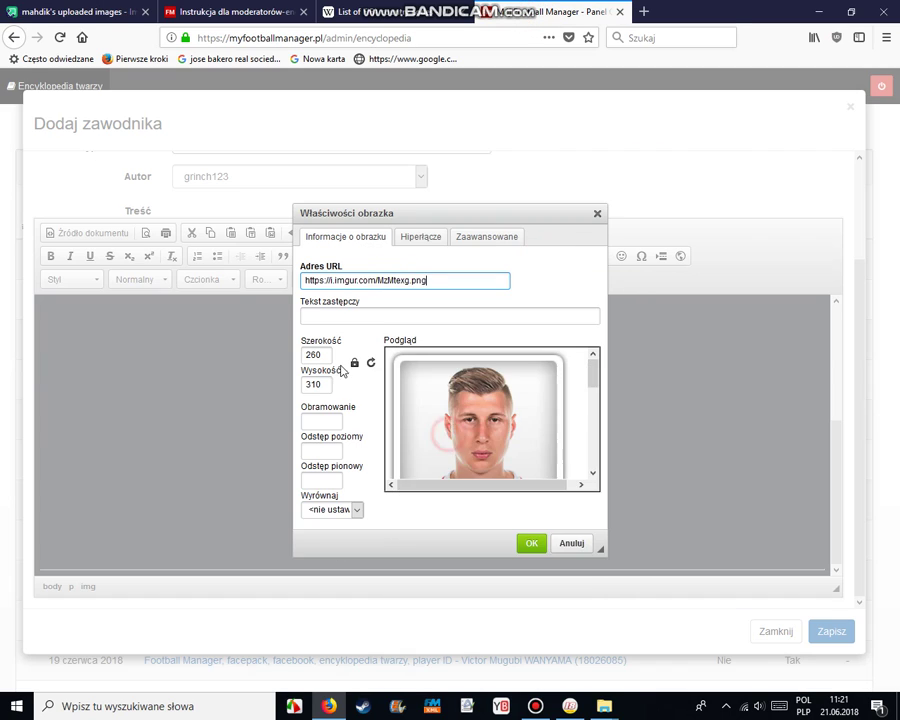
click(331, 357)
click(532, 541)
Review the completed Abdoulaye DOUCOURÉ entry, save it and close the add-player form.
scroll(645, 485, up, 3)
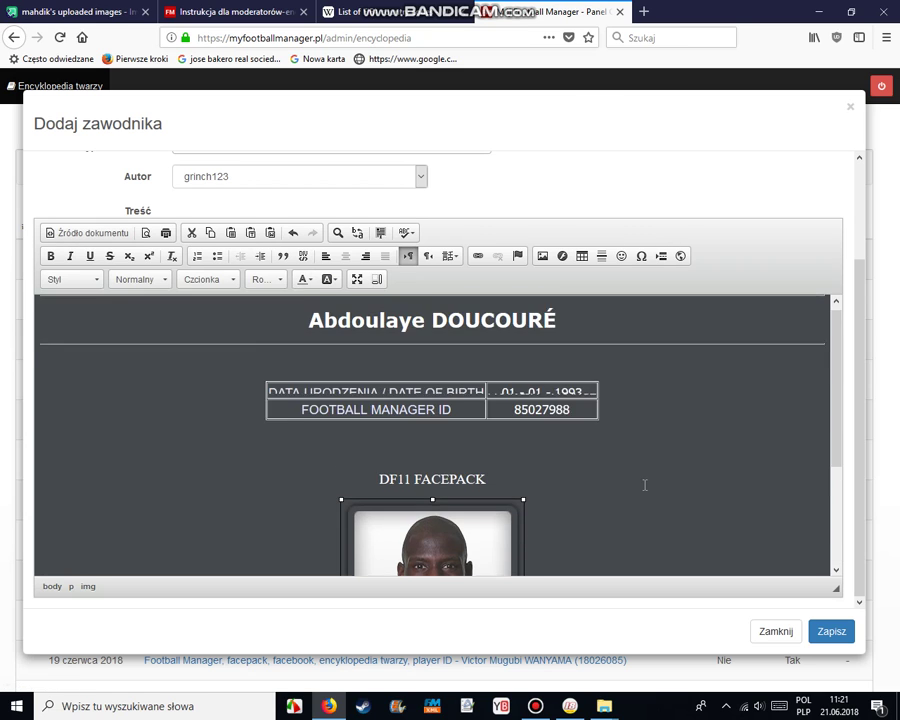
scroll(658, 483, up, 3)
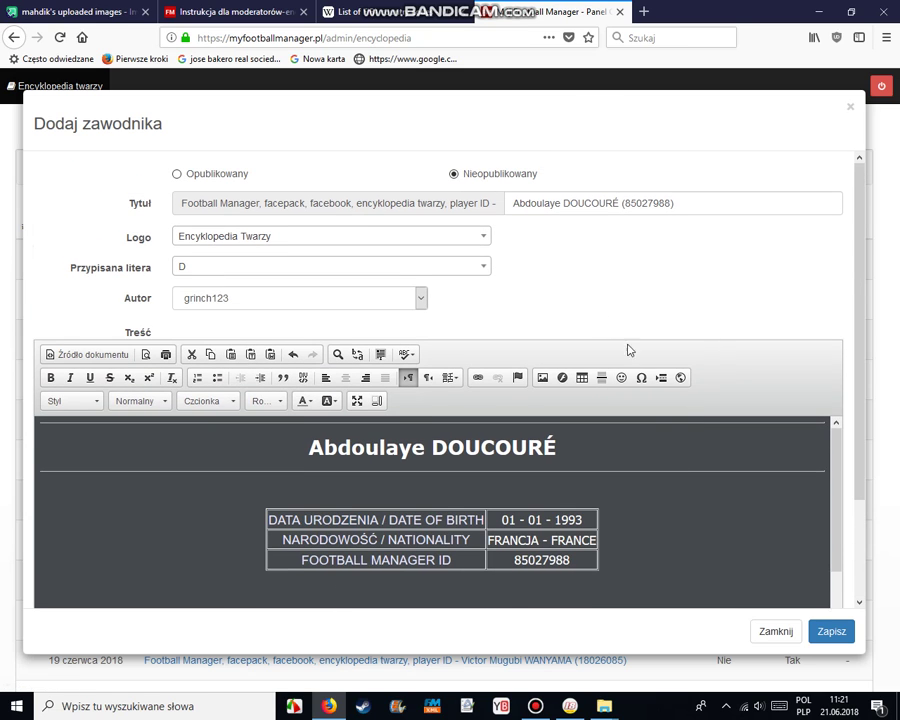
scroll(743, 486, down, 5)
click(833, 632)
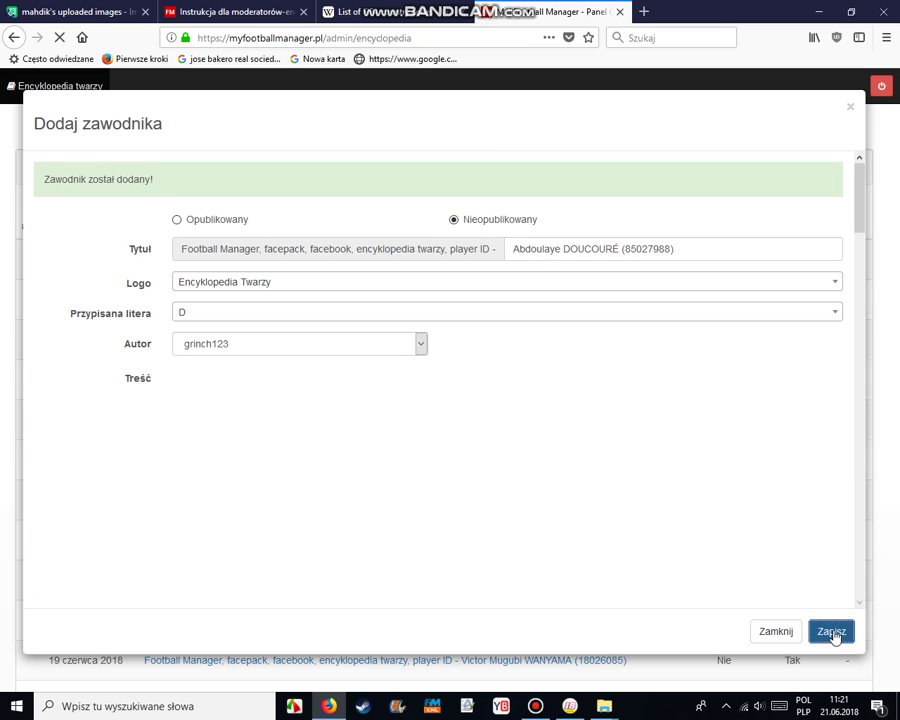
click(774, 636)
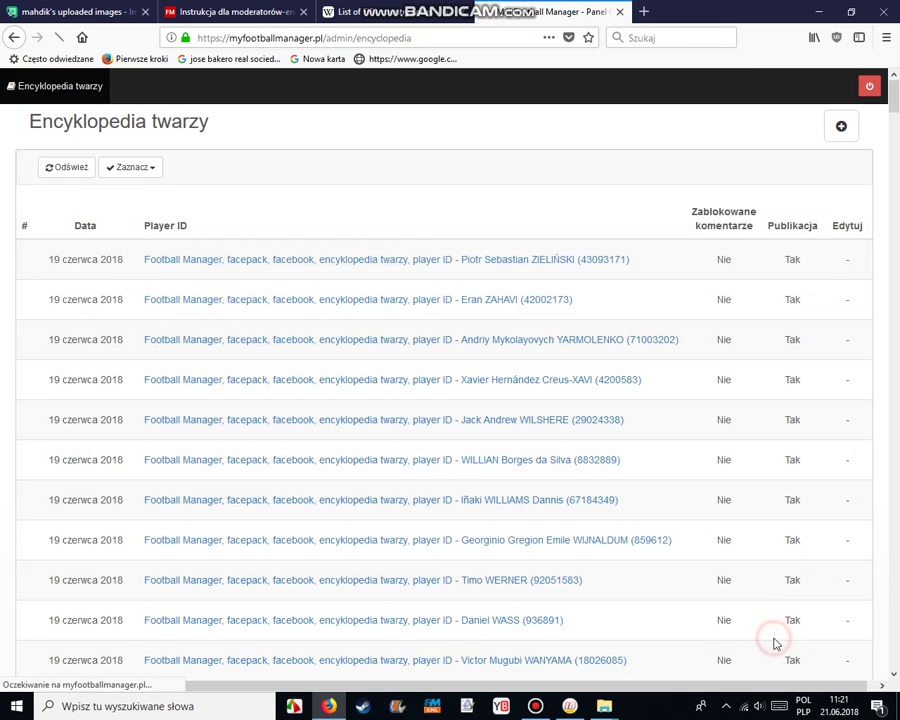